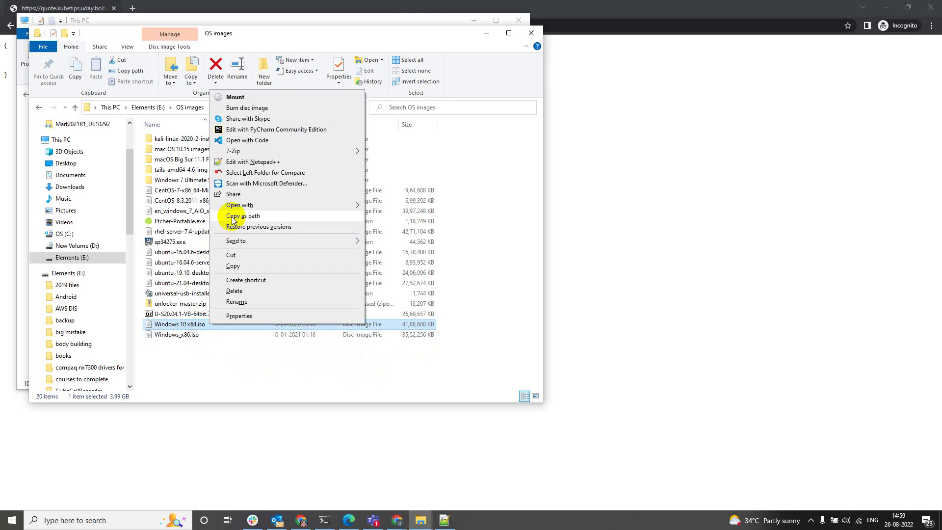
Copy the Windows 10 x64.iso path, then launch Oracle VM VirtualBox and resize its window
left_click(233, 220)
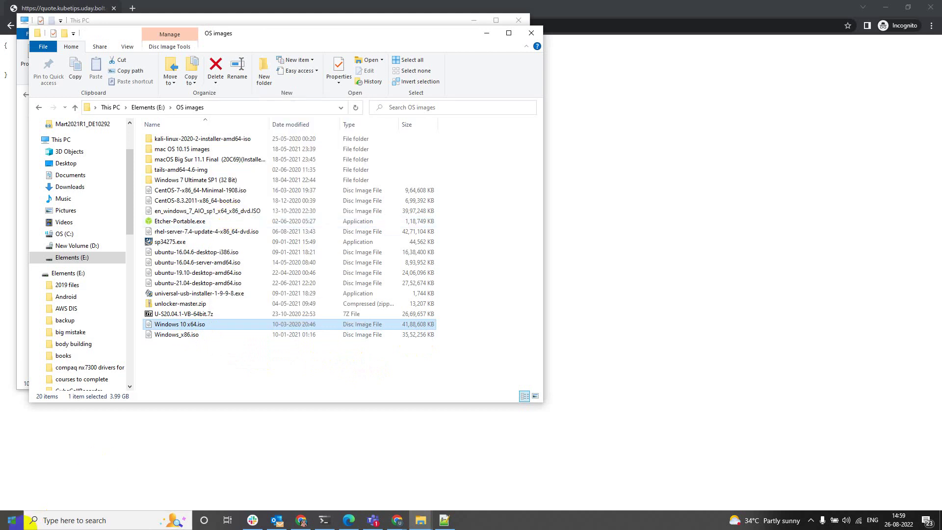
left_click(15, 521)
type("vi")
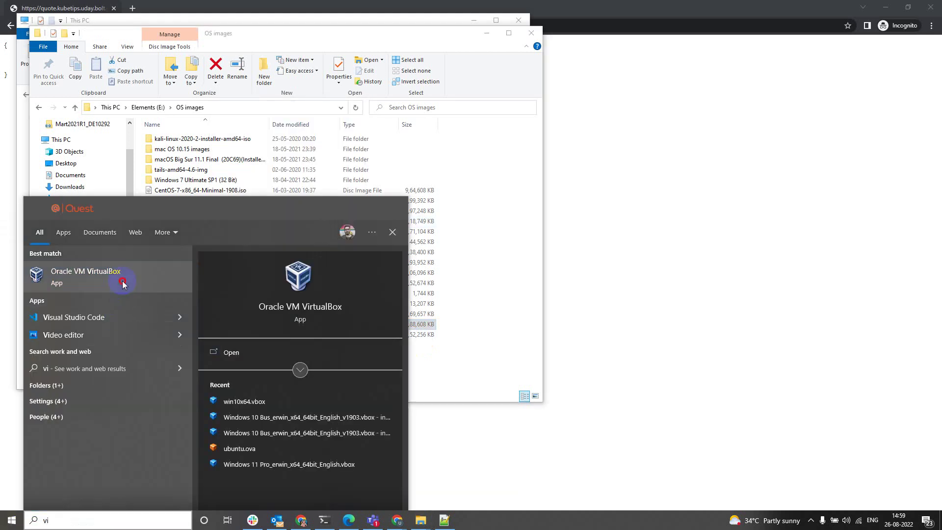
left_click(122, 281)
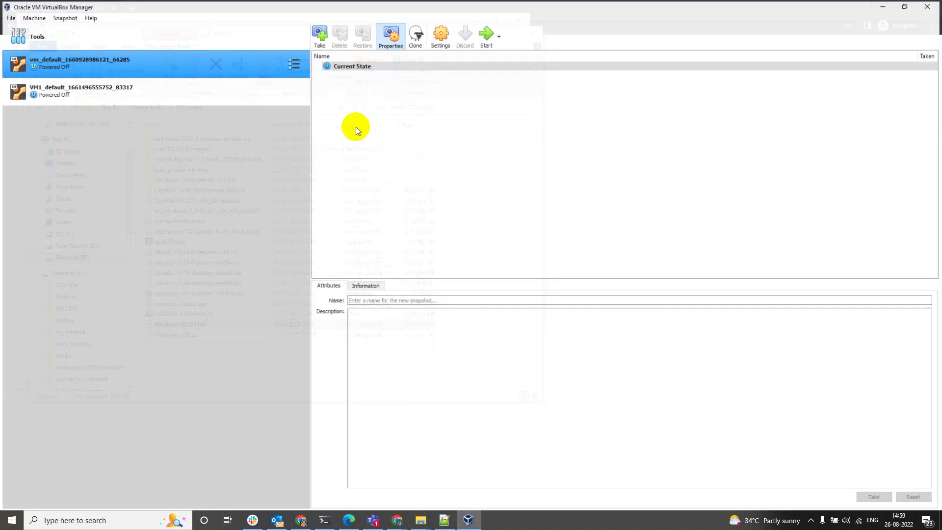
double_click(231, 6)
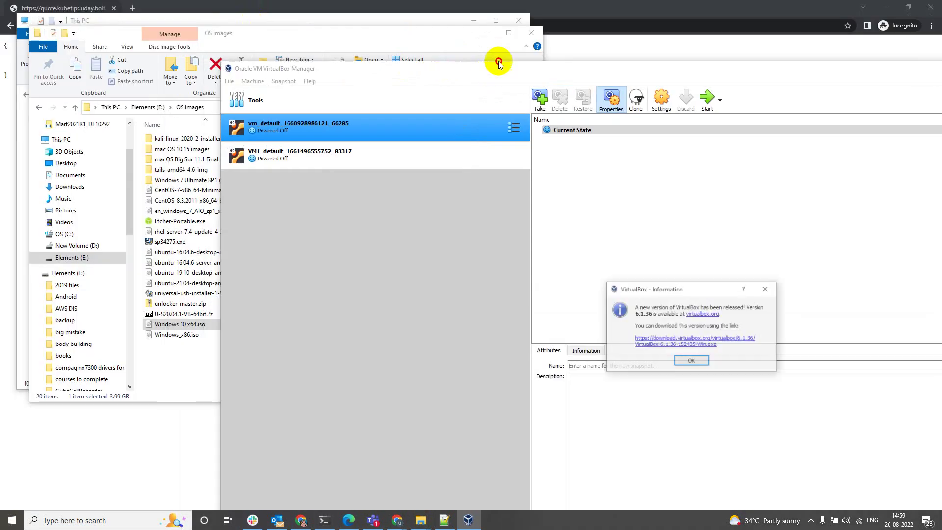
Dismiss the update notice and start a new machine named windows10x64 as Windows 10 (64-bit)
left_click(766, 288)
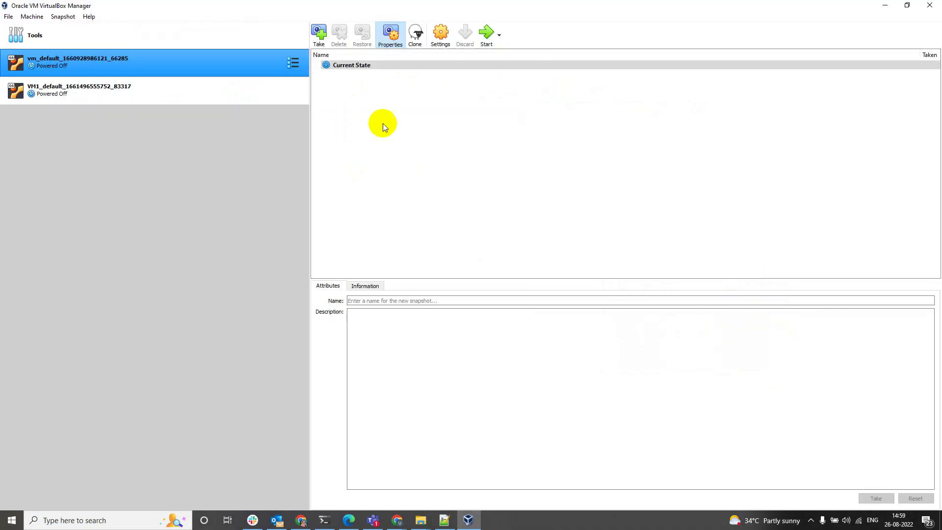
left_click(34, 16)
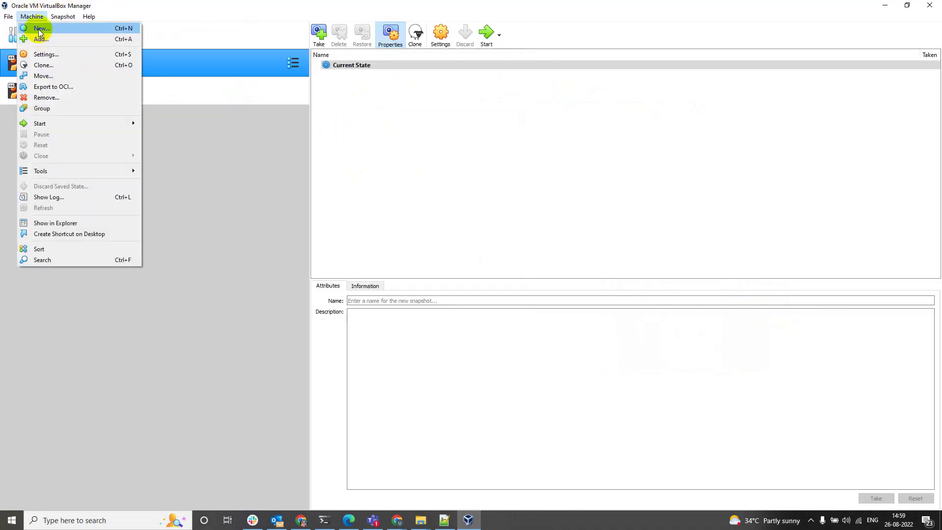
left_click(38, 28)
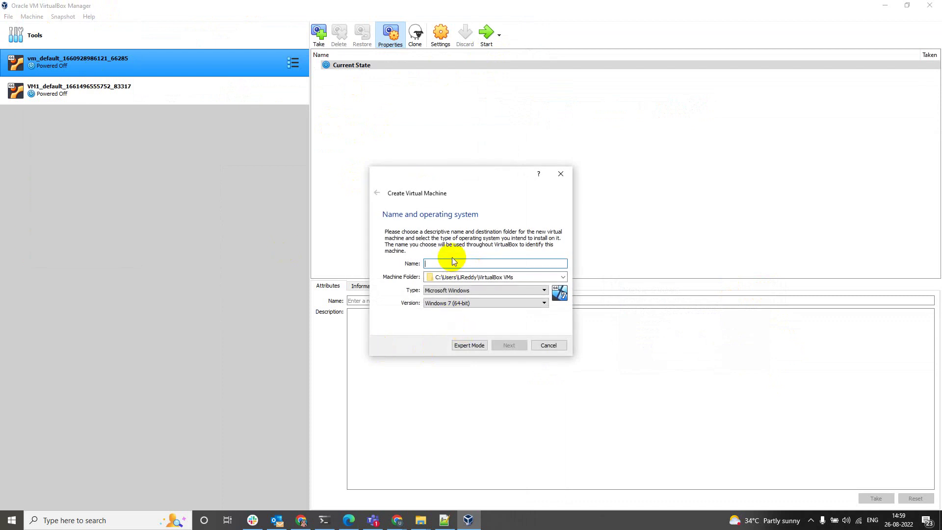
type("windows 10")
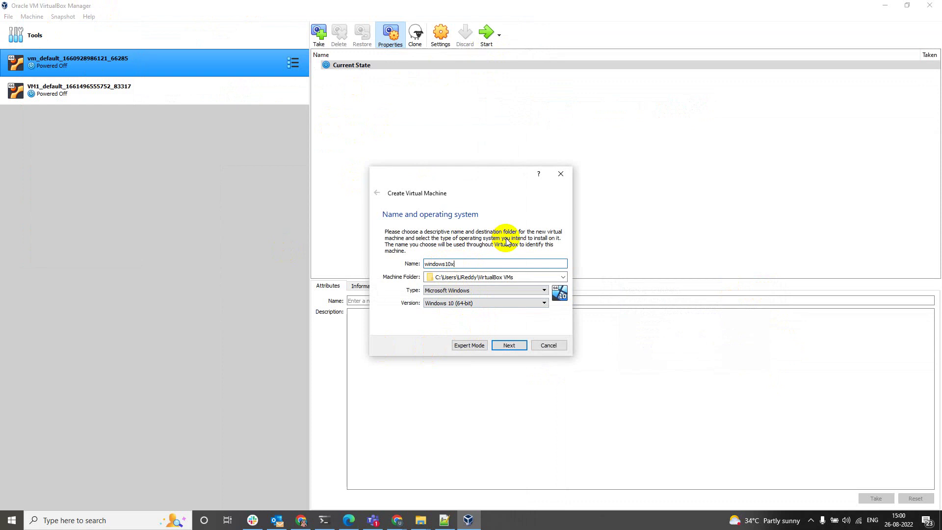
type("64")
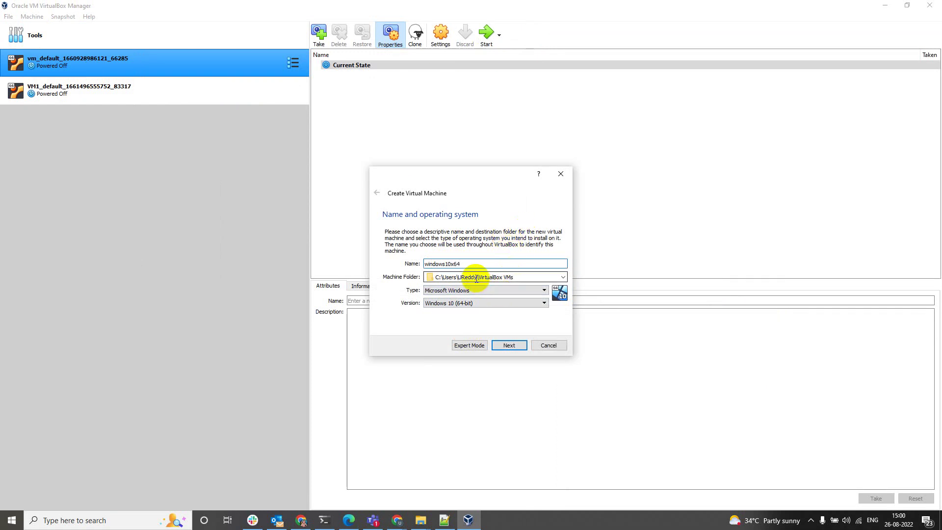
Open a File Explorer window showing This PC, then close it
key("super+e")
left_click(78, 227)
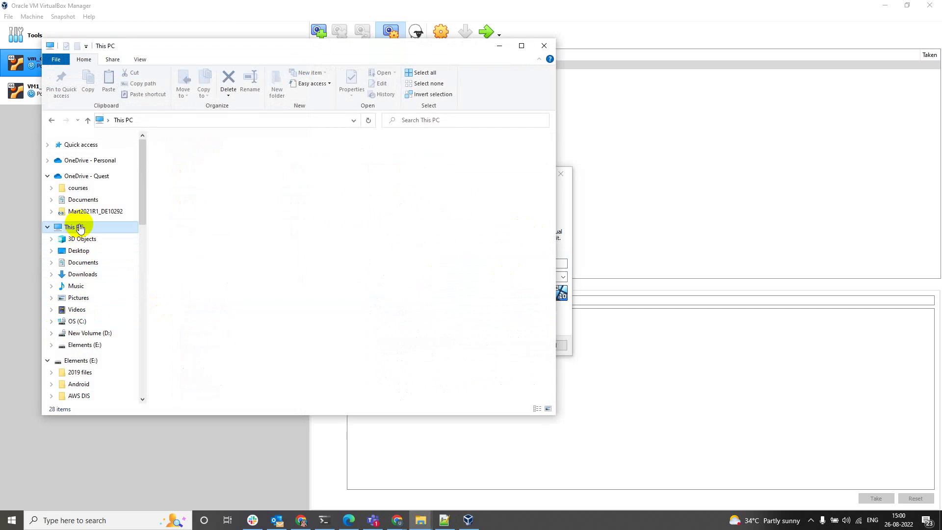
left_click(542, 47)
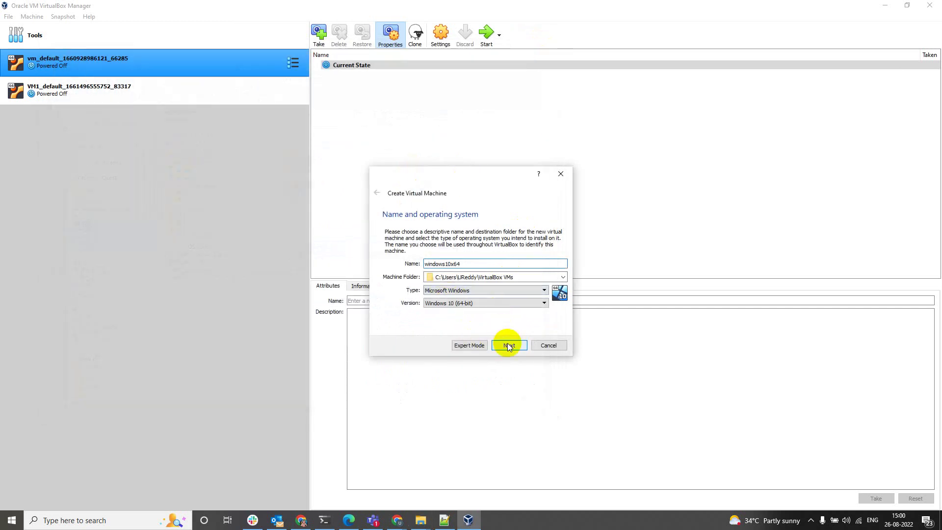
Set the machine's memory to 8192 MB and choose to create a virtual hard disk now
left_click(508, 346)
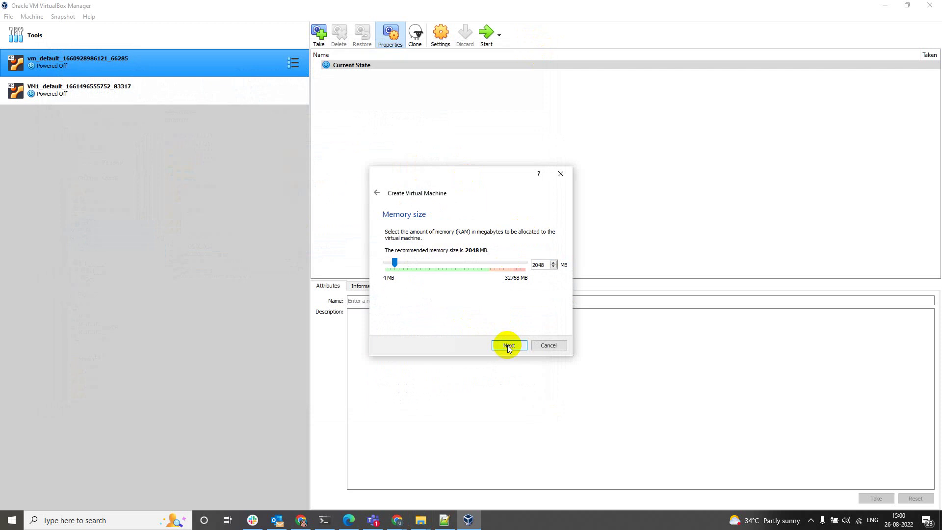
left_click_drag(395, 265, 422, 263)
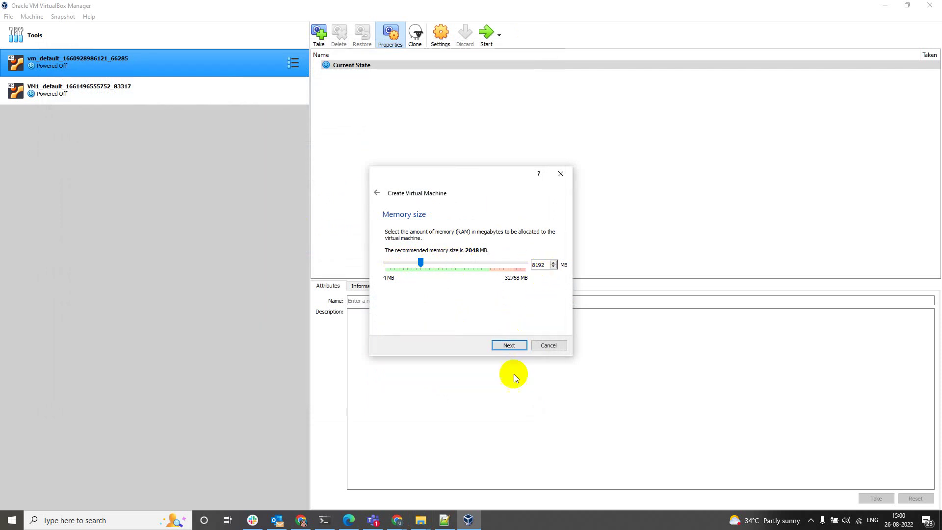
left_click(508, 345)
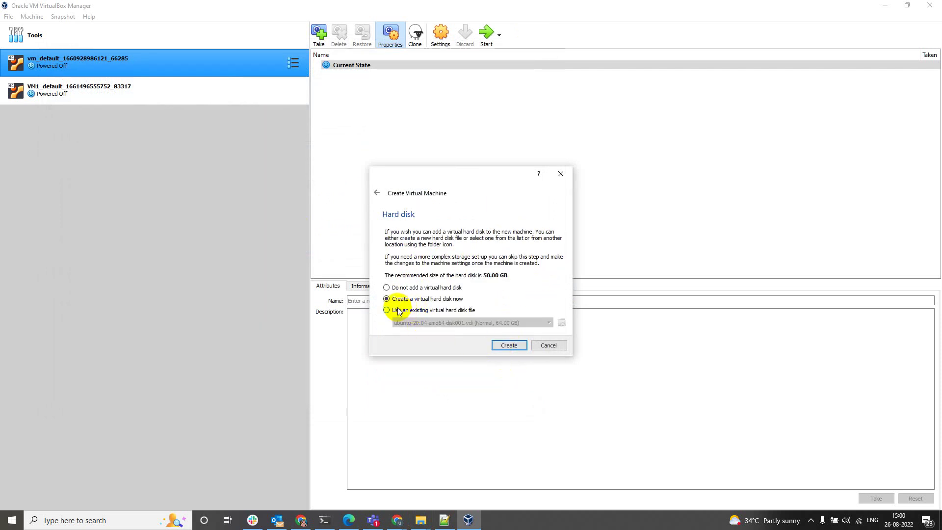
left_click(514, 346)
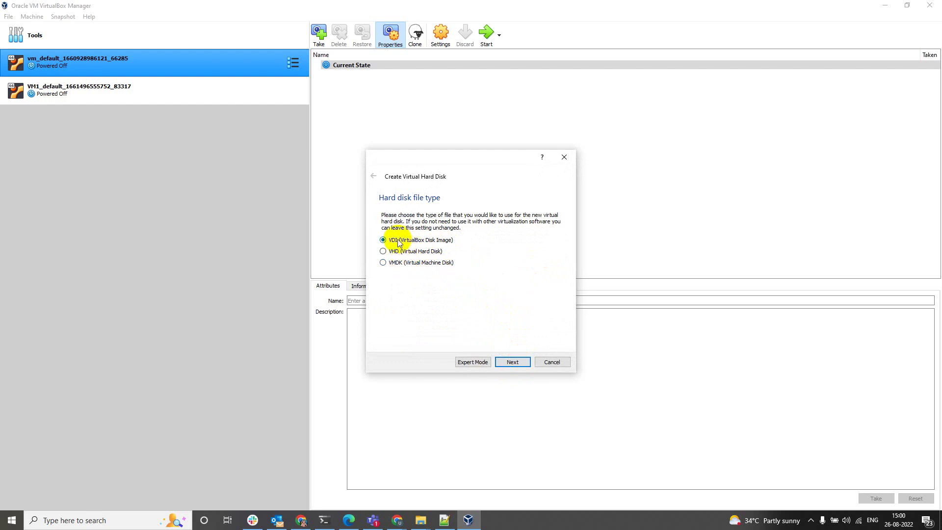
Create a dynamically allocated VDI disk of about 126.83 GB to finish windows10x64
left_click(511, 363)
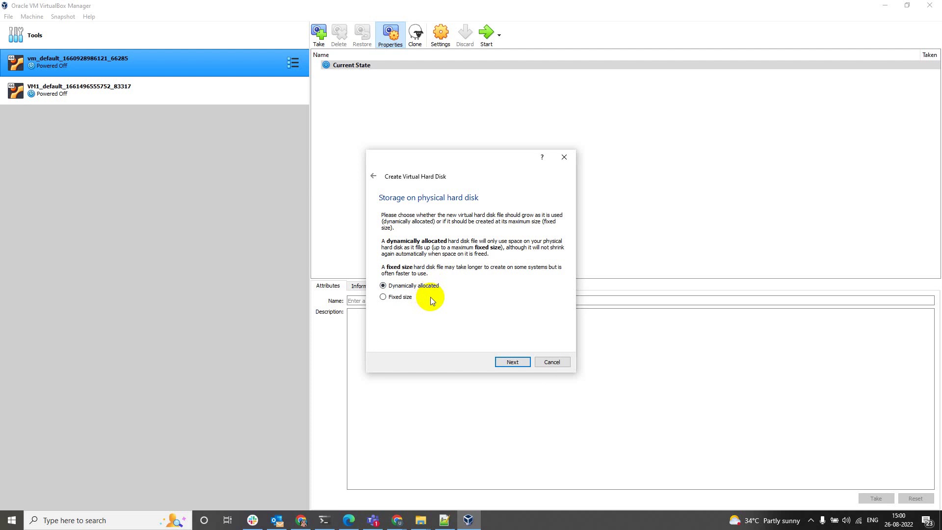
left_click(512, 359)
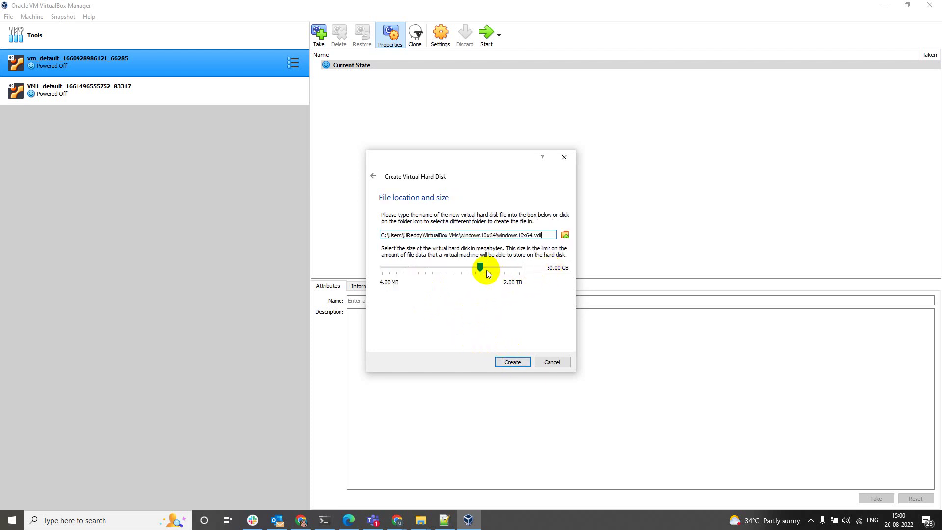
left_click_drag(483, 270, 492, 271)
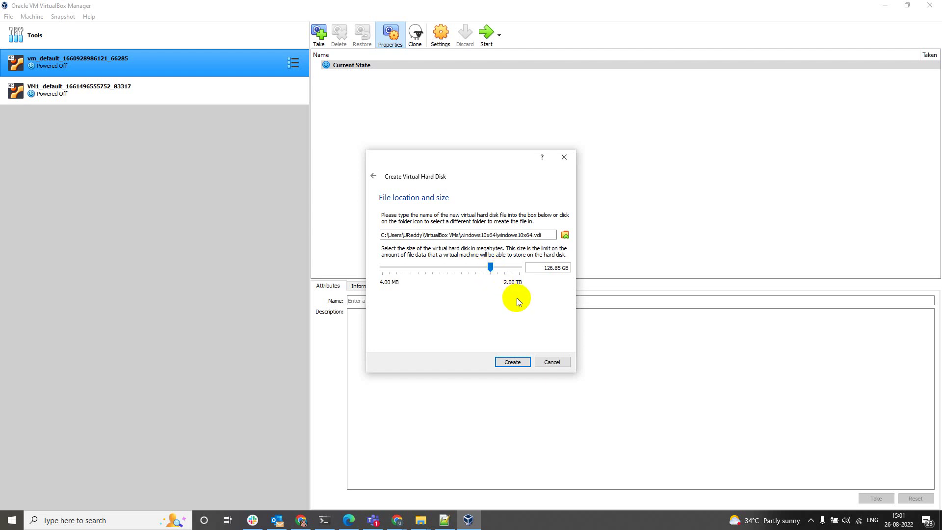
left_click(513, 363)
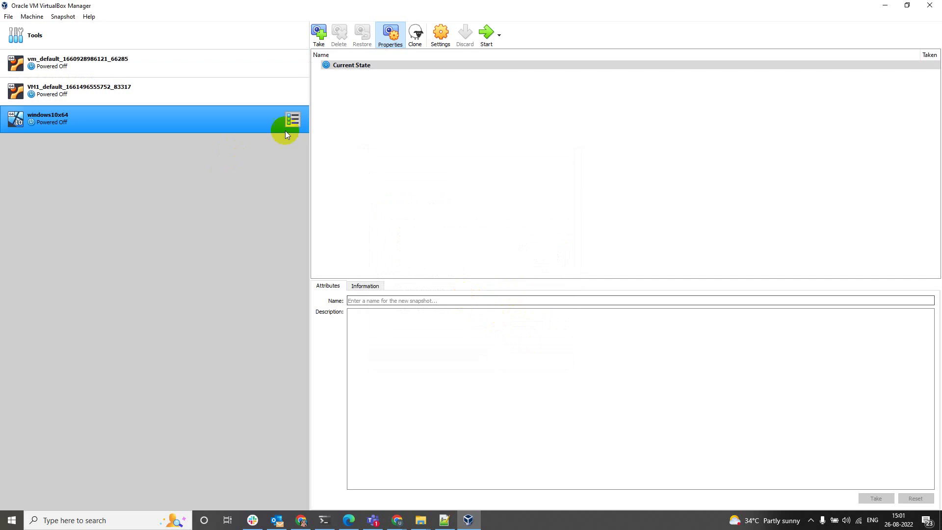
In windows10x64's System settings, assign 5 processors and uncheck Floppy in the boot order
left_click(440, 33)
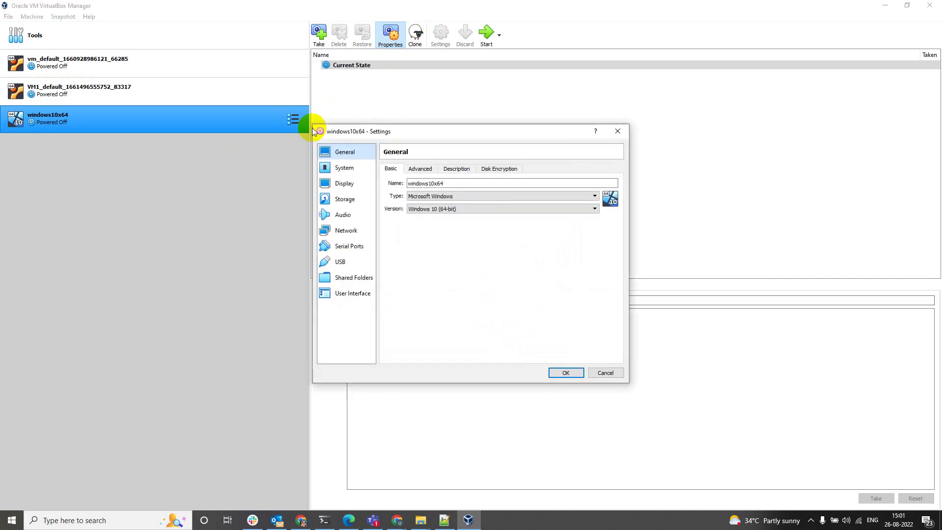
left_click(343, 168)
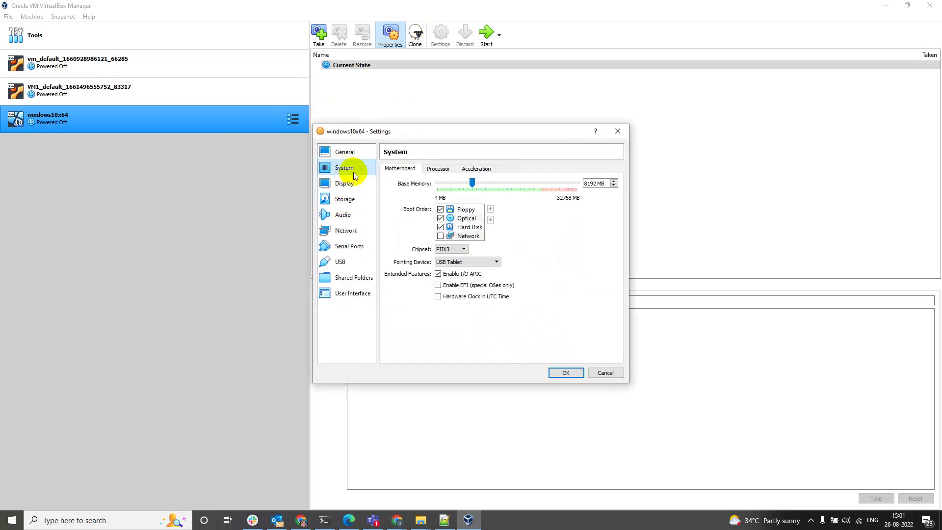
left_click(437, 169)
left_click_drag(436, 183, 486, 186)
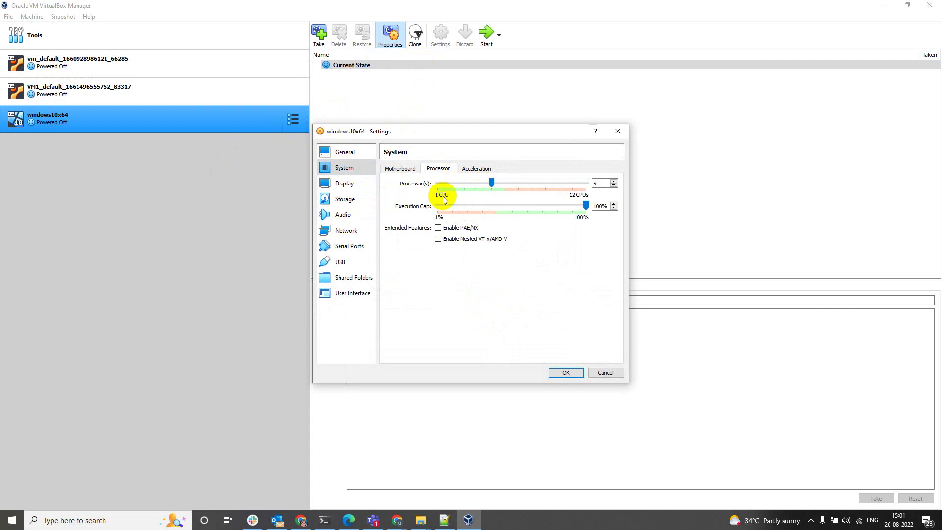
left_click(475, 169)
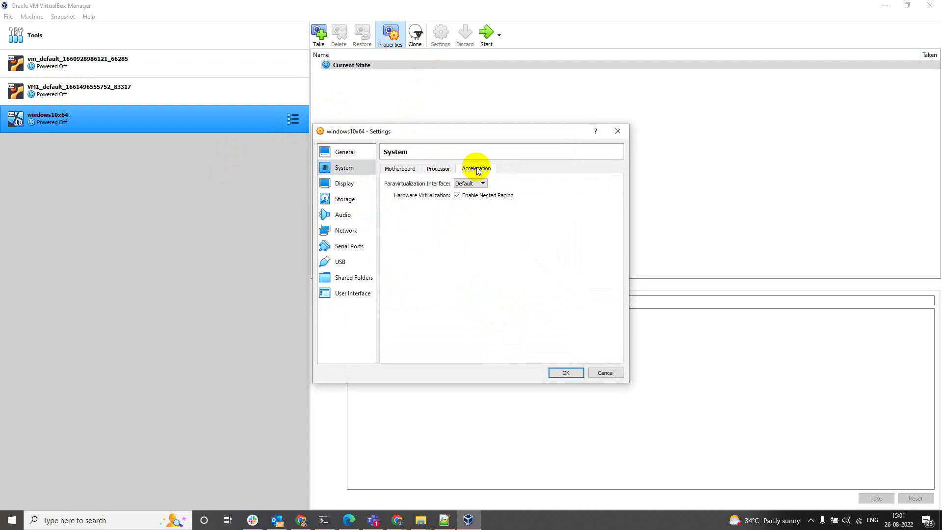
left_click(400, 168)
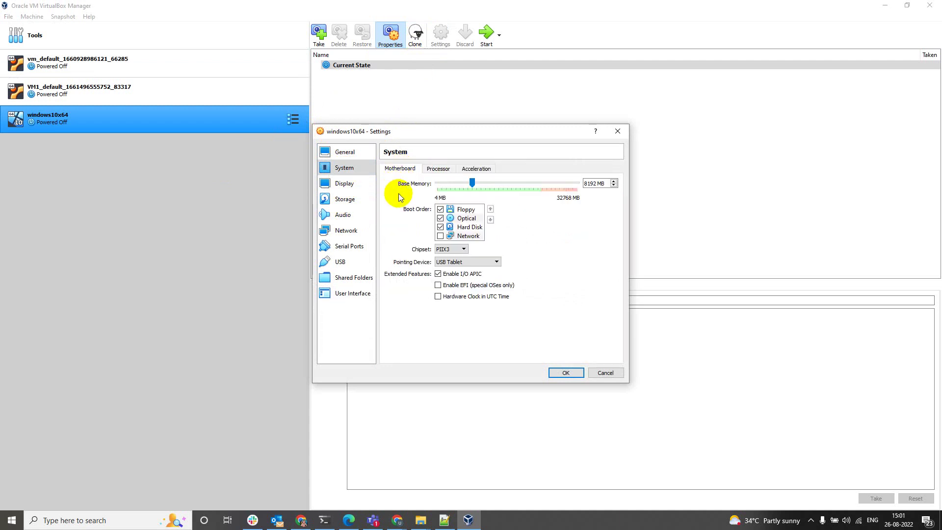
left_click(440, 210)
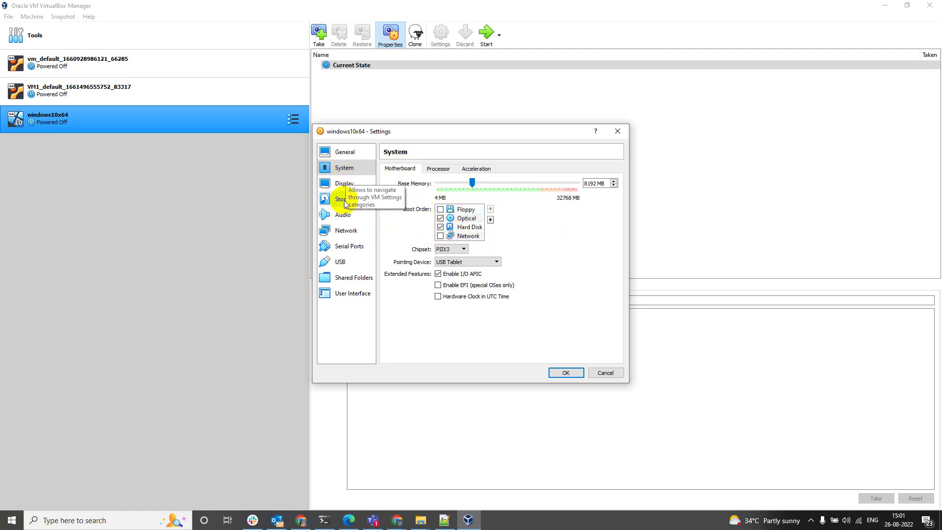
Review the General, System, Display, Storage and Recording settings, ending on Audio
left_click(344, 157)
left_click(342, 167)
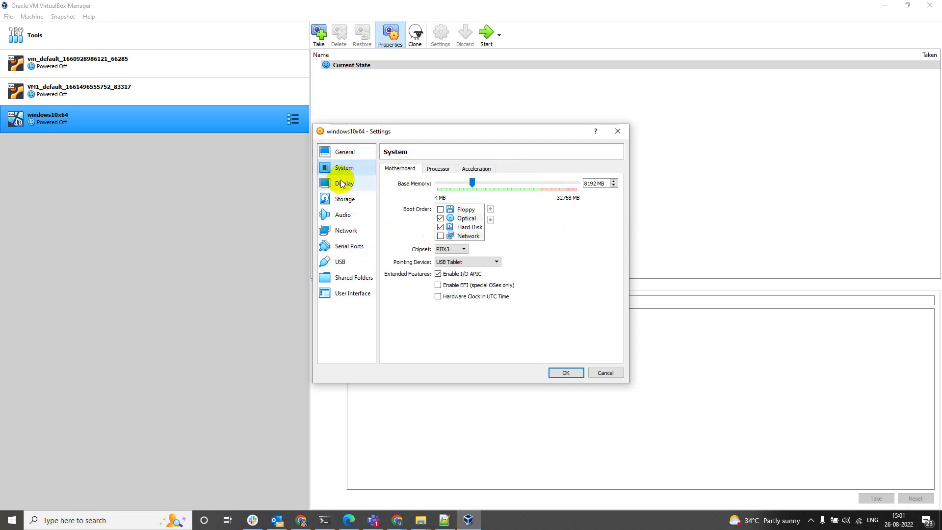
left_click(341, 182)
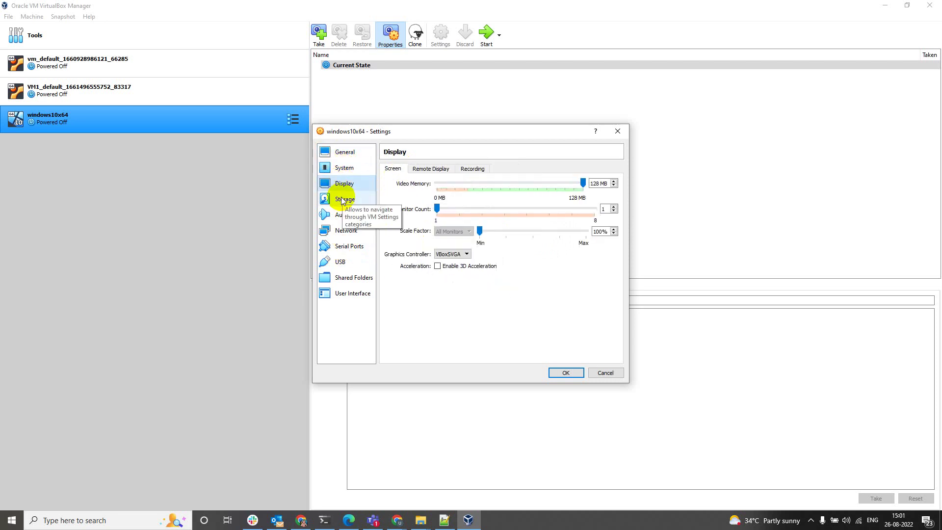
left_click(342, 199)
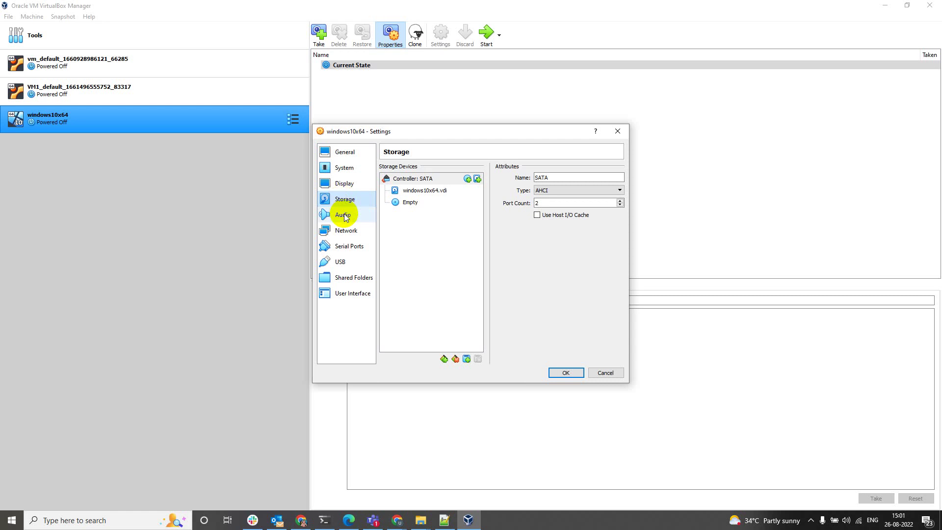
left_click(343, 184)
left_click(469, 168)
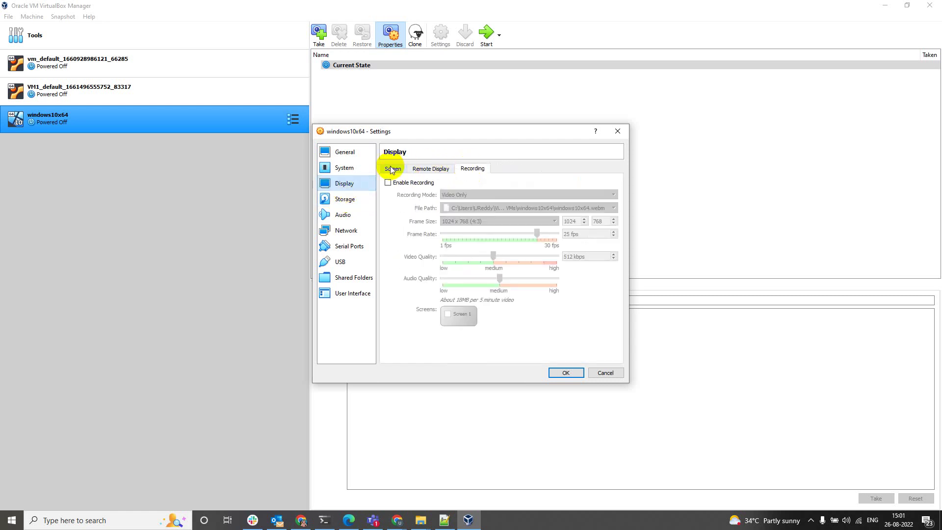
left_click(392, 169)
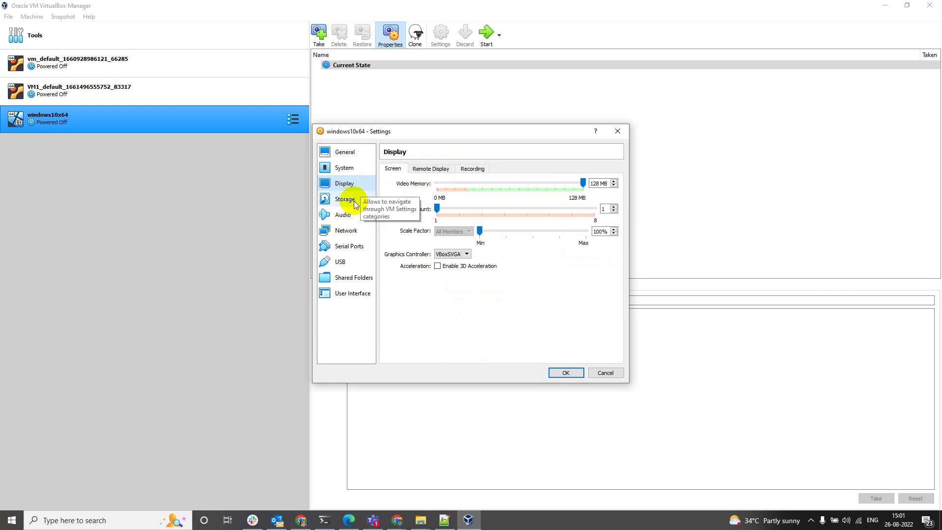
left_click(345, 214)
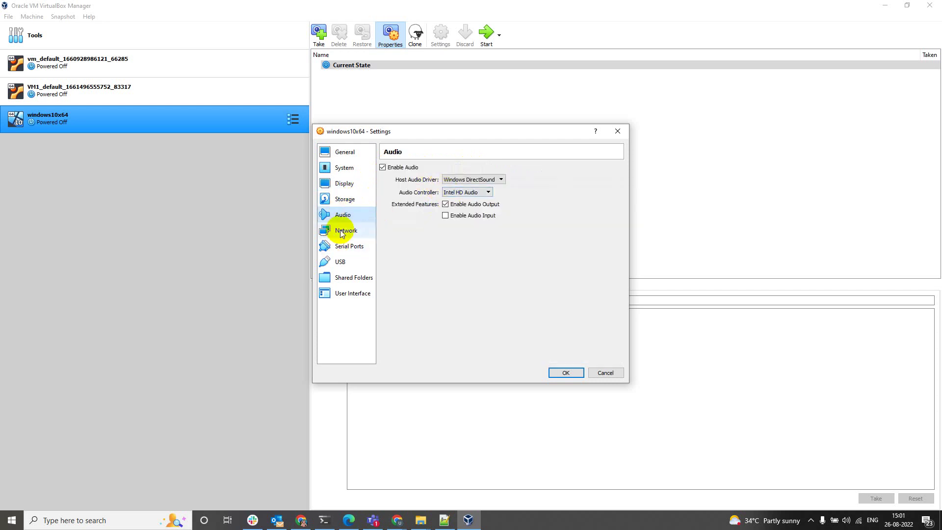
Enable Adapter 2 as a Host-only Adapter with promiscuous mode Allow All
left_click(344, 230)
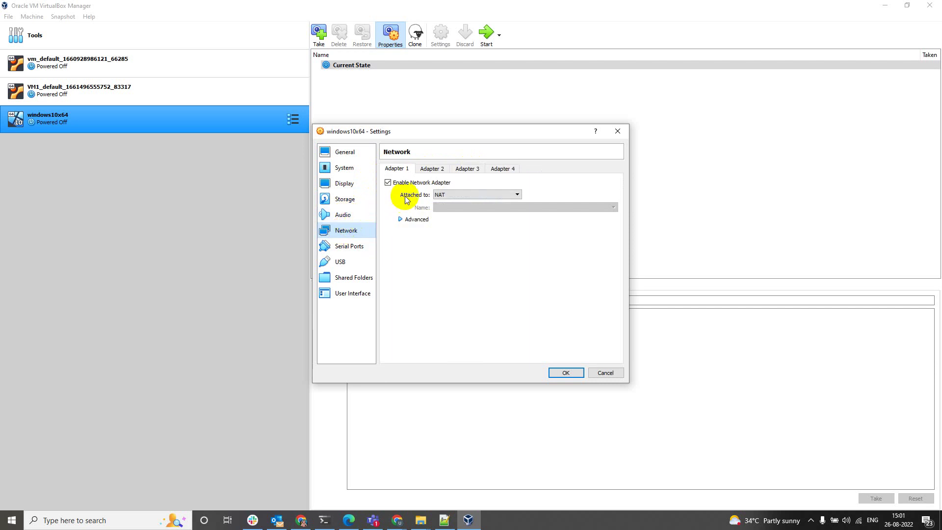
left_click(408, 218)
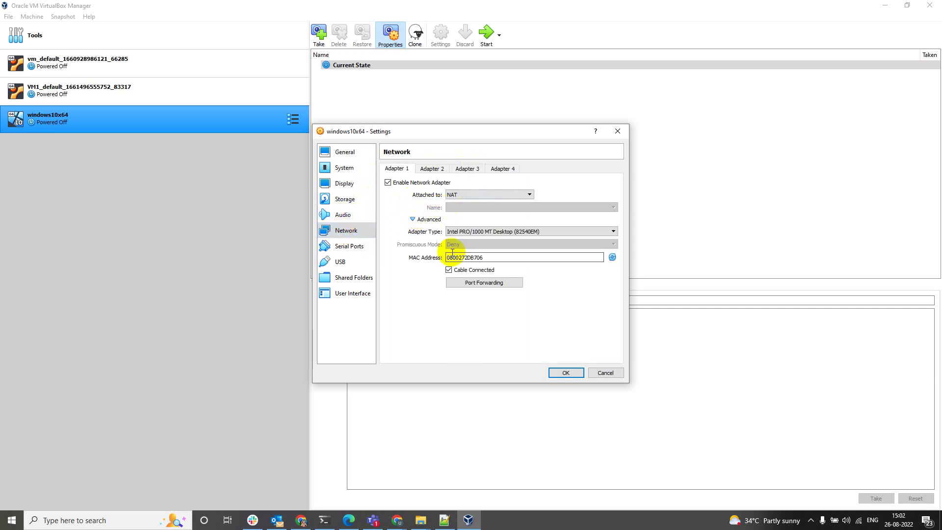
left_click(431, 169)
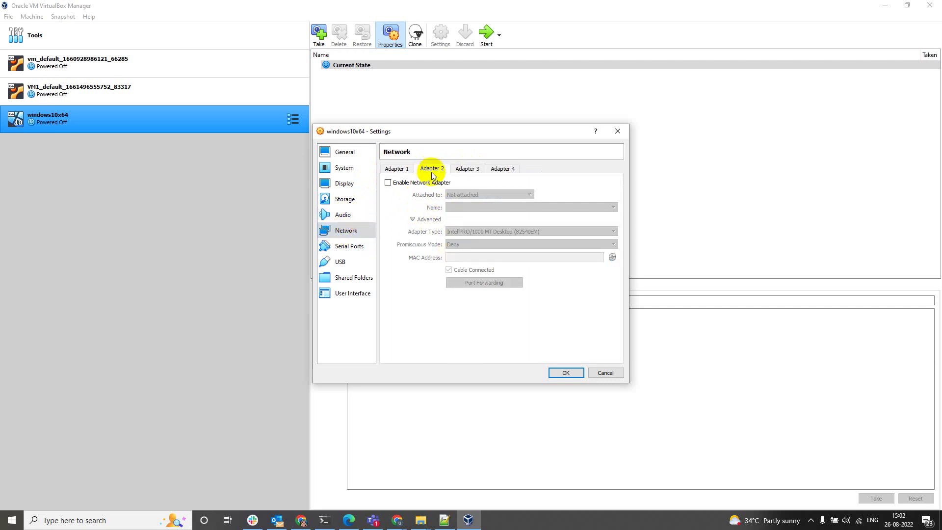
left_click(393, 183)
left_click(485, 194)
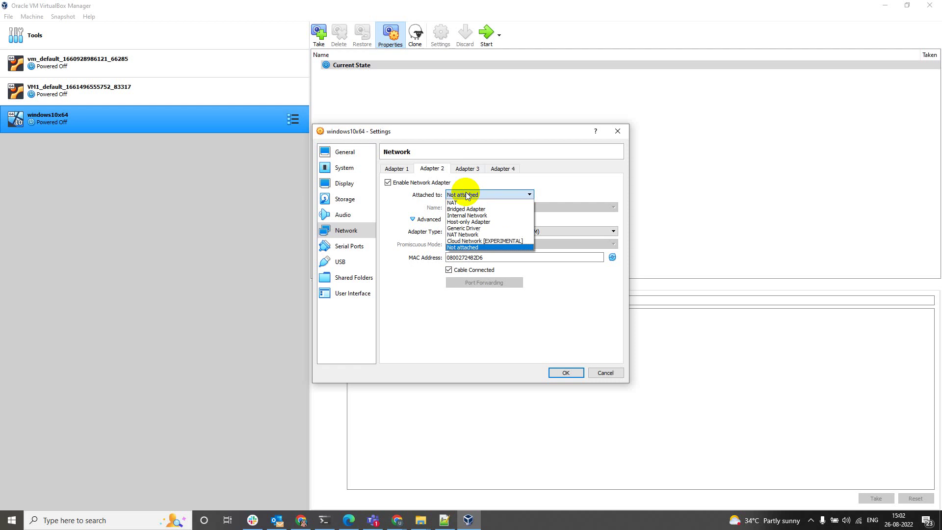
left_click(469, 222)
left_click(454, 244)
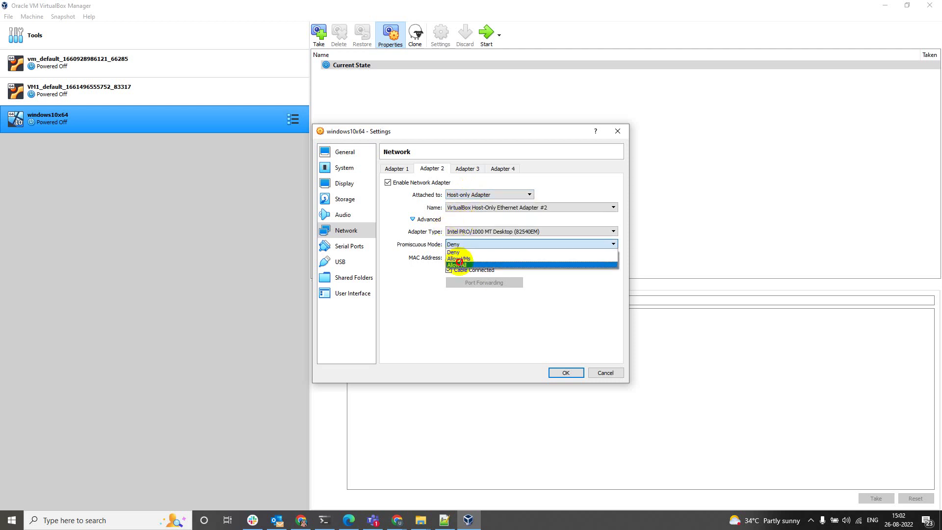
left_click(459, 265)
left_click(392, 169)
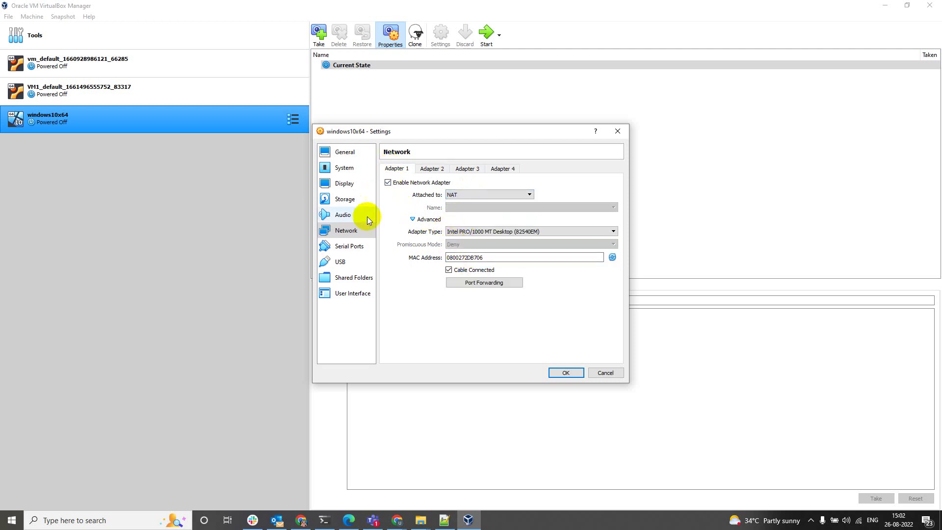
left_click(352, 247)
Browse the USB, Shared Folders and User Interface settings, then inspect windows10x64.vdi in Storage
left_click(344, 261)
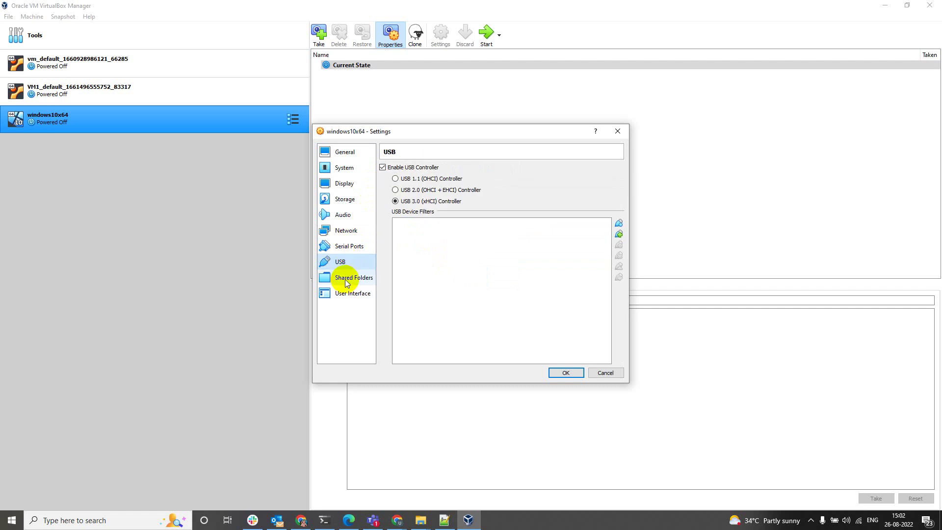
left_click(347, 282)
left_click(344, 294)
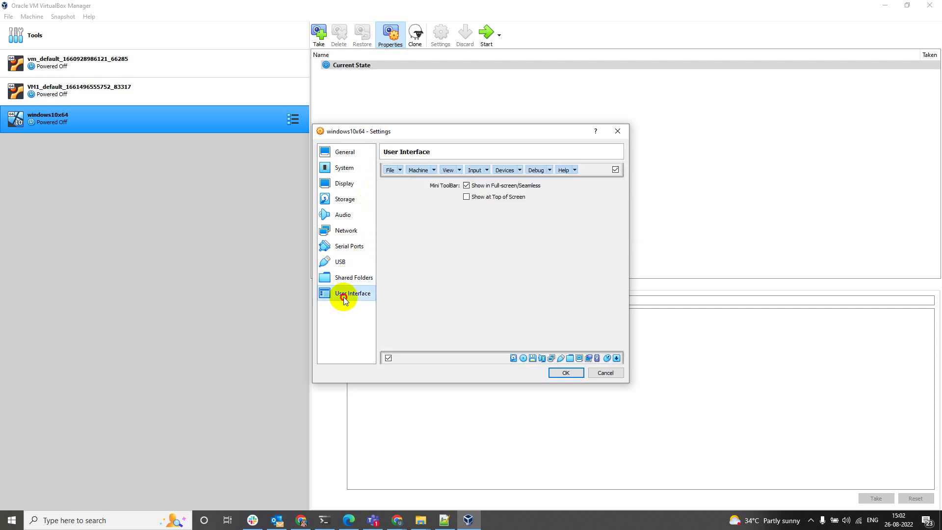
left_click(345, 200)
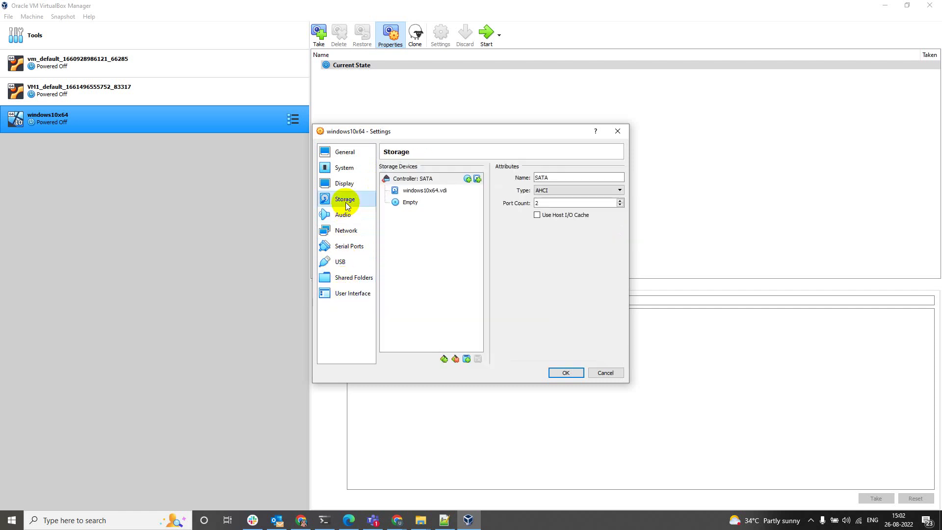
left_click(412, 189)
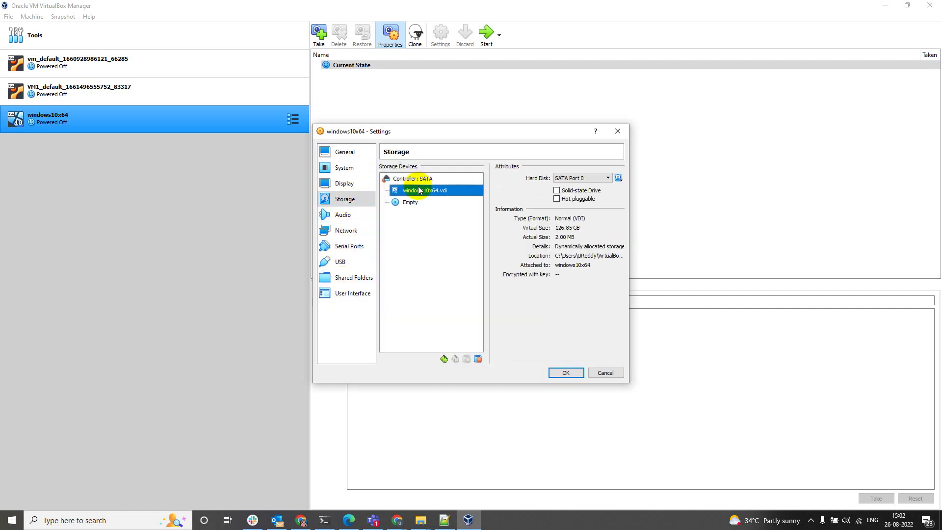
Revisit the Display, Network, System and General settings, ending on Storage
left_click(352, 184)
left_click(343, 231)
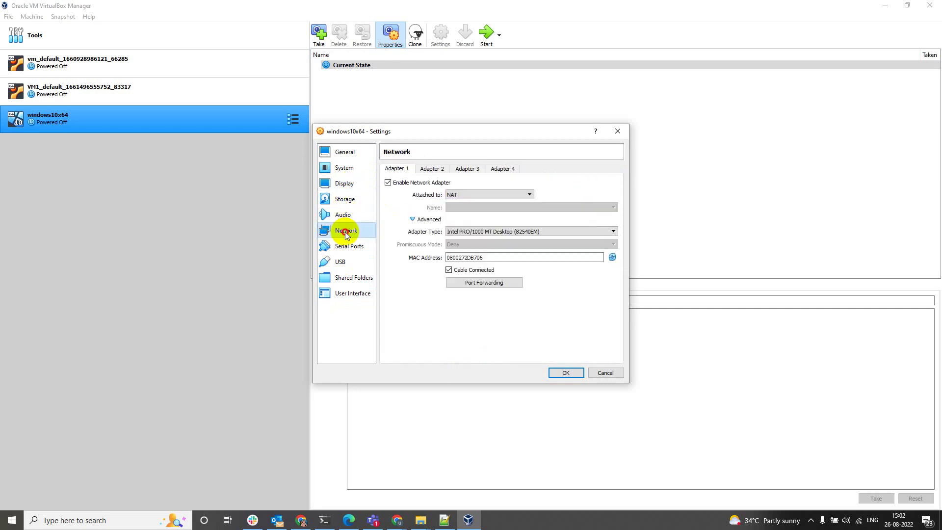
left_click(343, 167)
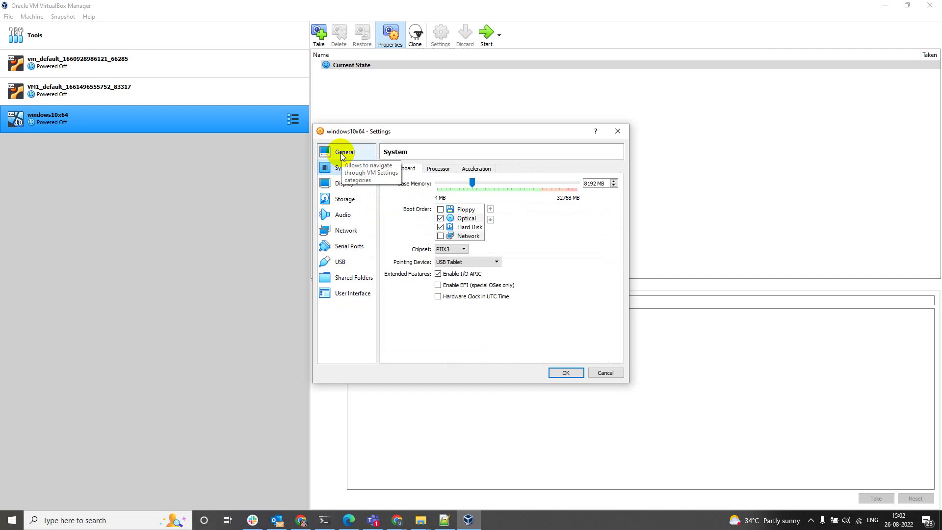
left_click(342, 154)
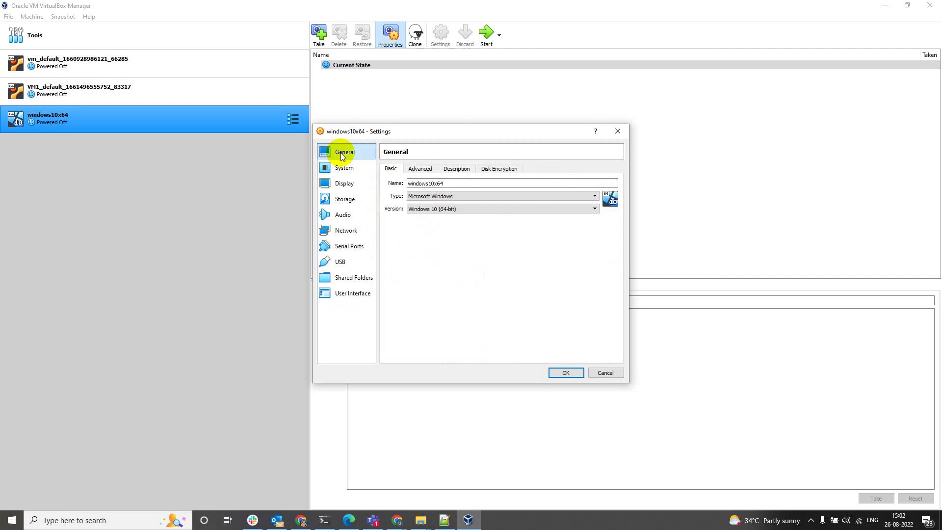
left_click(354, 203)
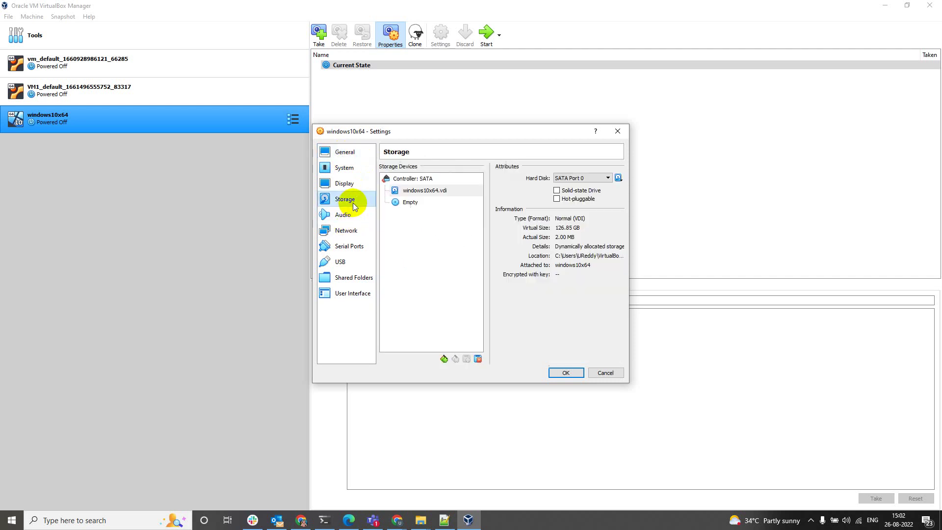
left_click(344, 152)
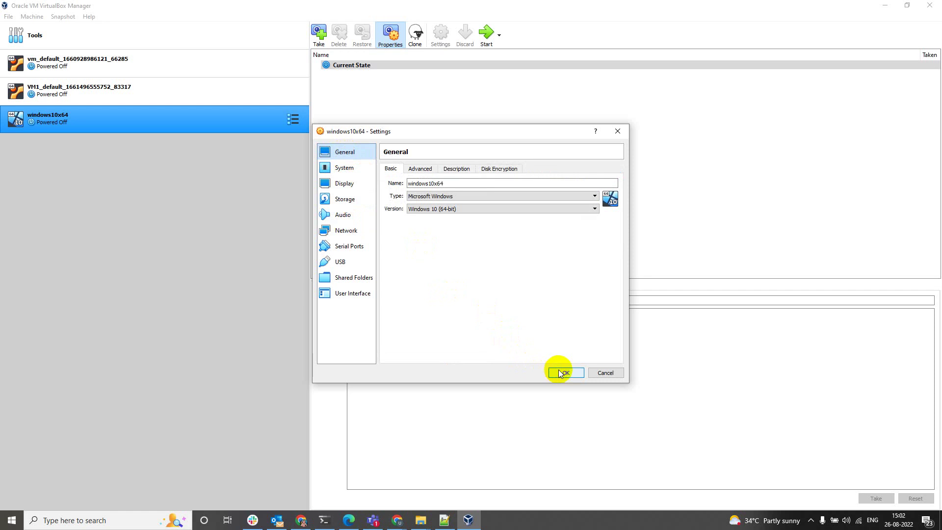
left_click(345, 198)
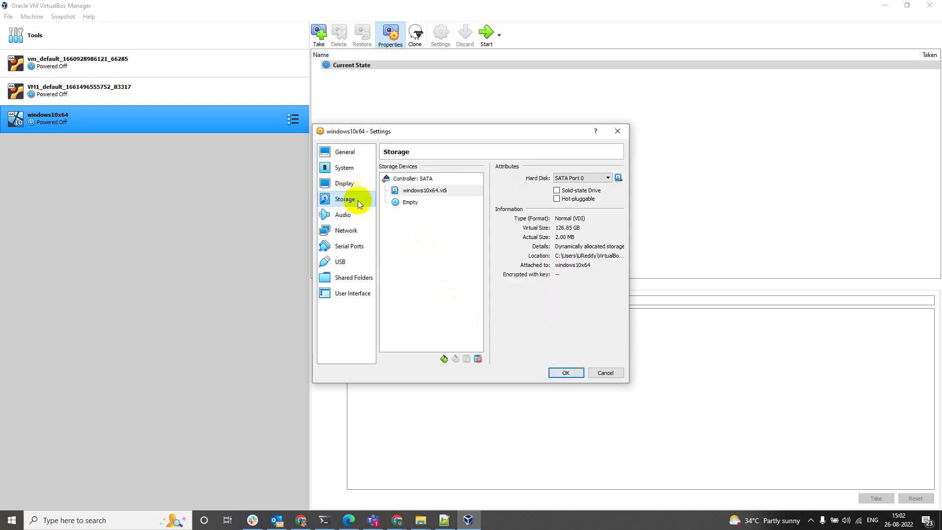
Load Windows 10 x64.iso into the empty optical drive using the copied path
left_click(410, 202)
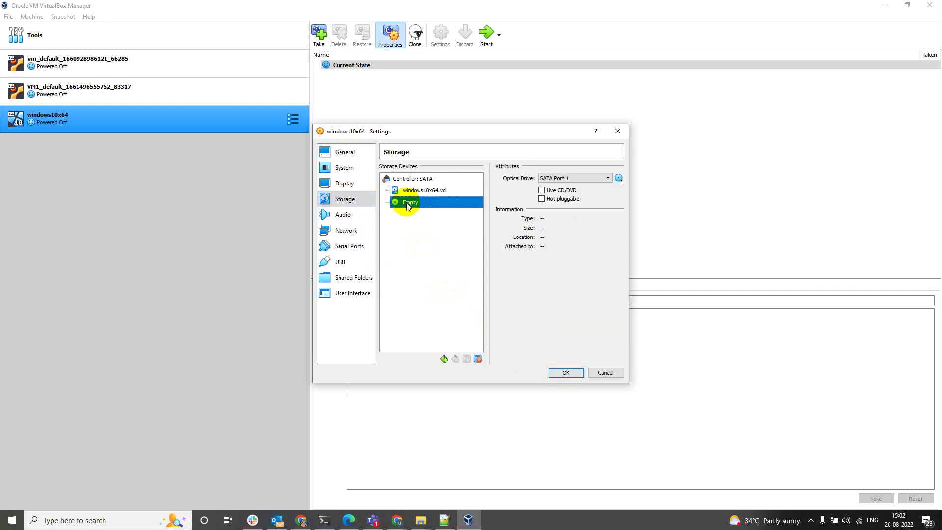
left_click(620, 178)
left_click(635, 203)
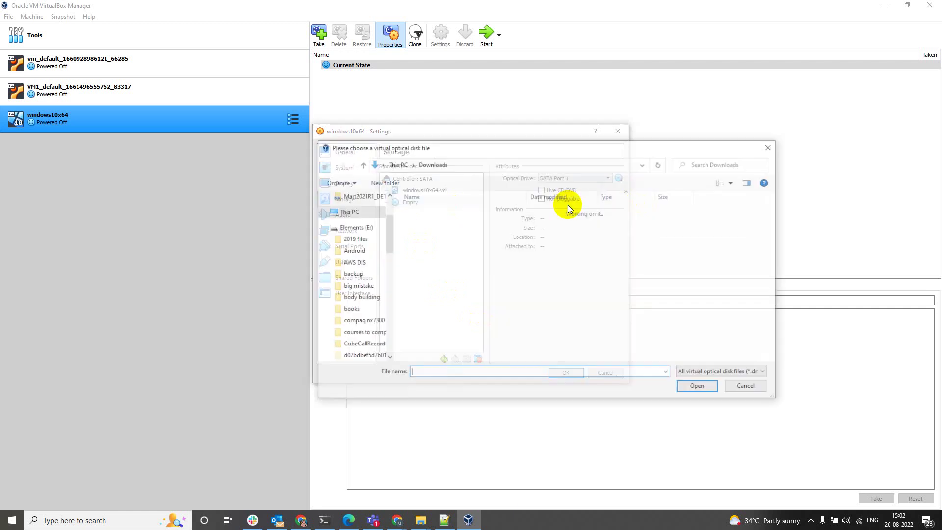
type("D:\\ISO images\\Windows 10 x64.iso")
left_click(714, 386)
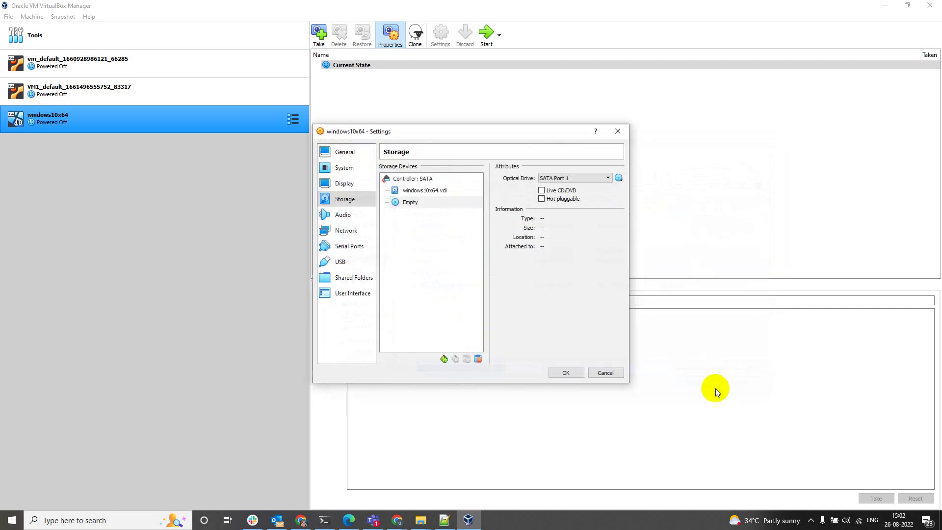
Save the settings, start windows10x64, and move its VM window up and left
left_click(565, 372)
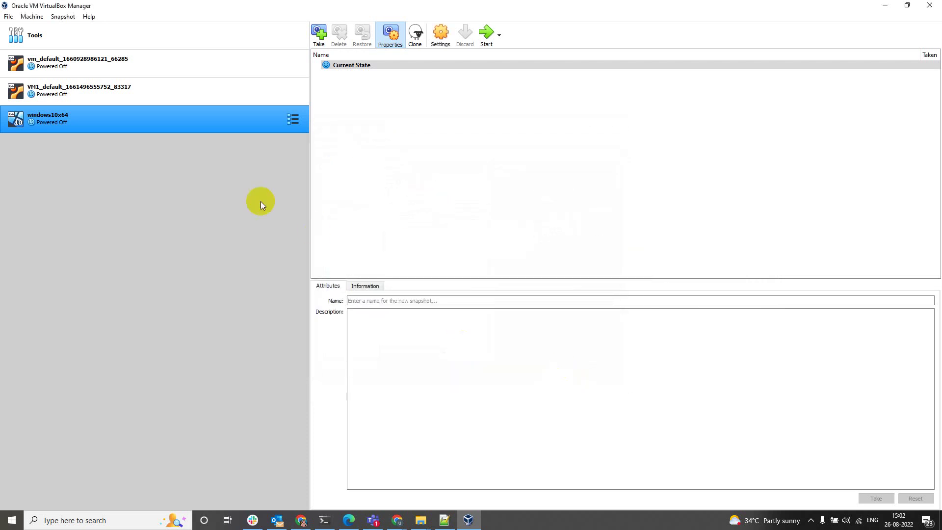
left_click(485, 33)
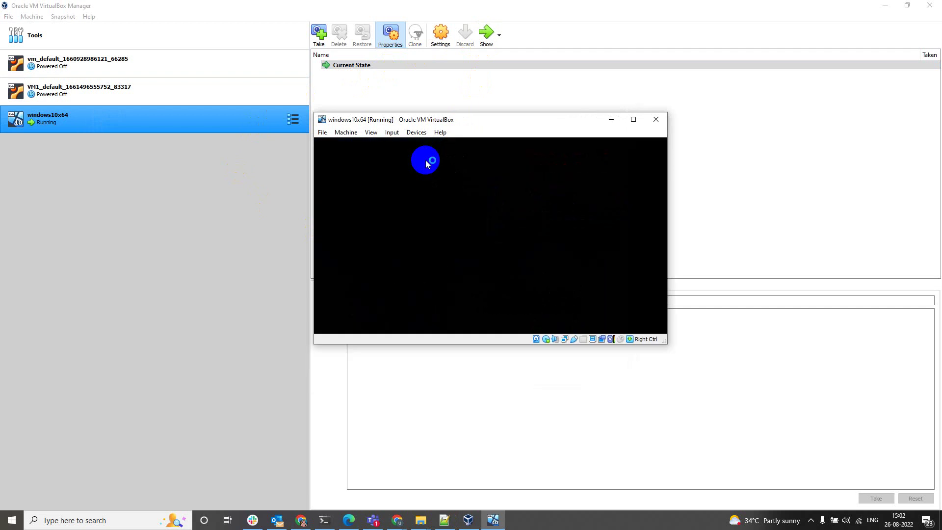
left_click_drag(464, 111, 427, 66)
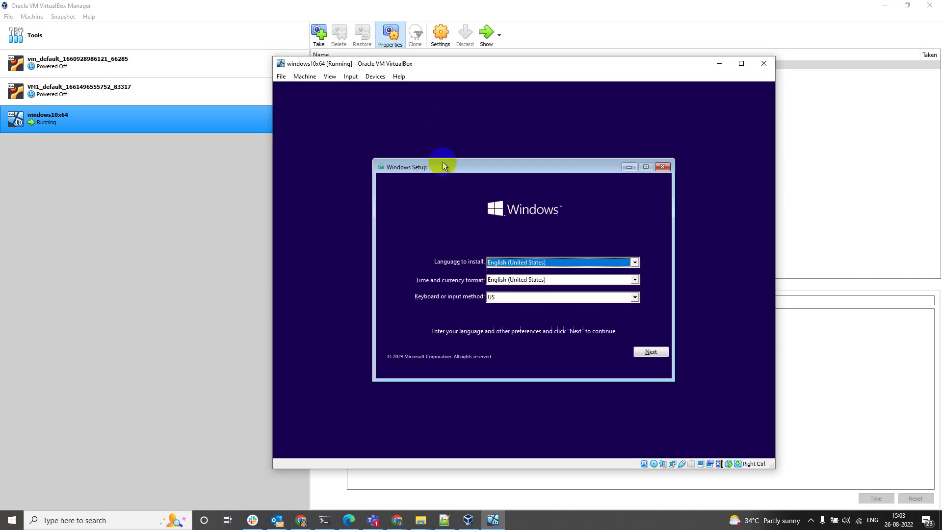
Accept English (United States) language and time format with the US keyboard in Windows Setup
left_click(649, 351)
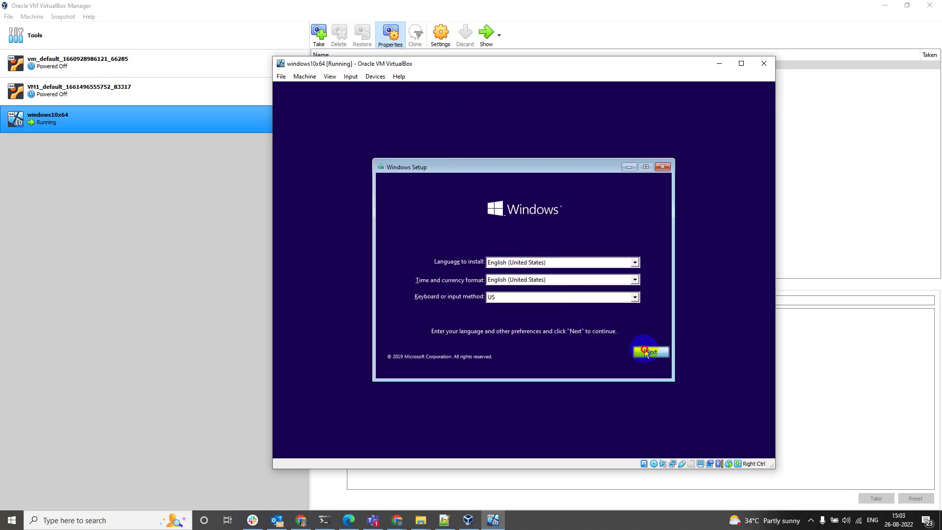
Start the installation without a product key, choosing the Windows 10 Pro edition
left_click(531, 276)
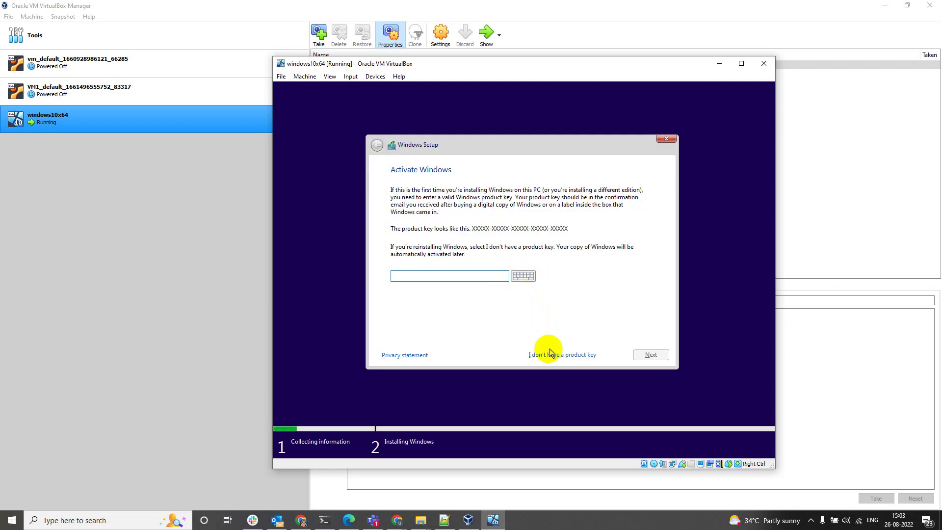
left_click(543, 354)
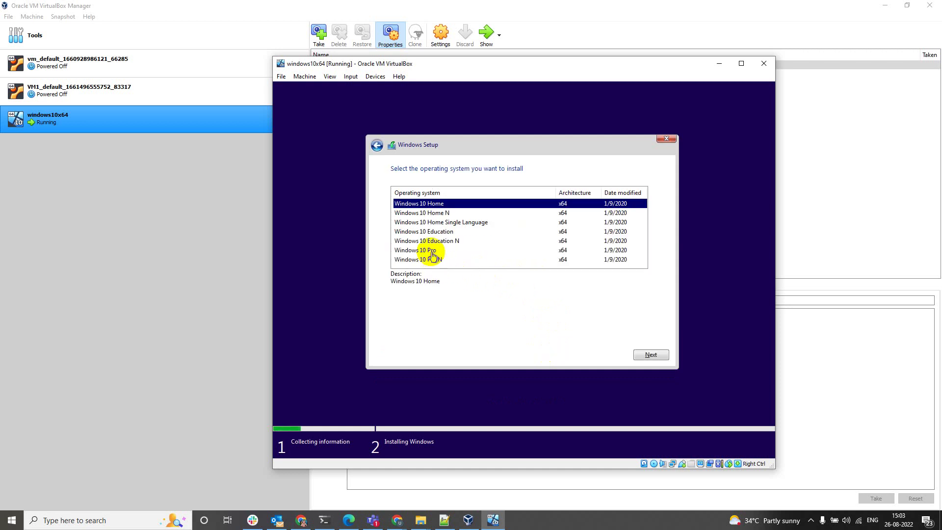
left_click(431, 250)
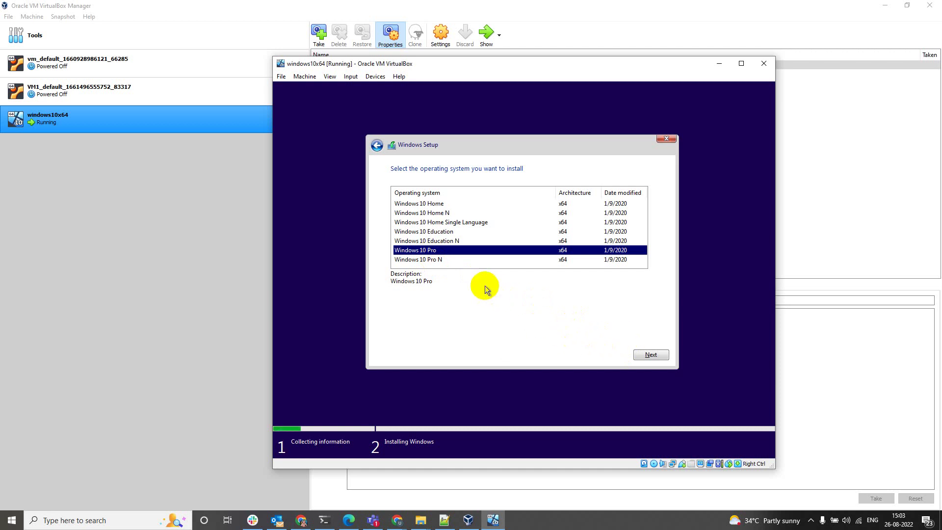
left_click(651, 357)
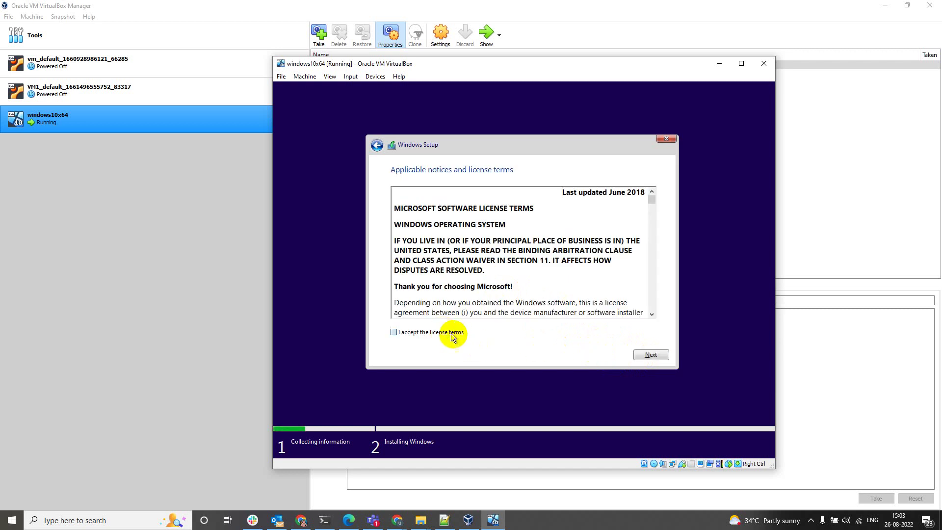
Accept the license terms and choose a Custom (Windows only) installation
left_click(452, 336)
left_click(645, 354)
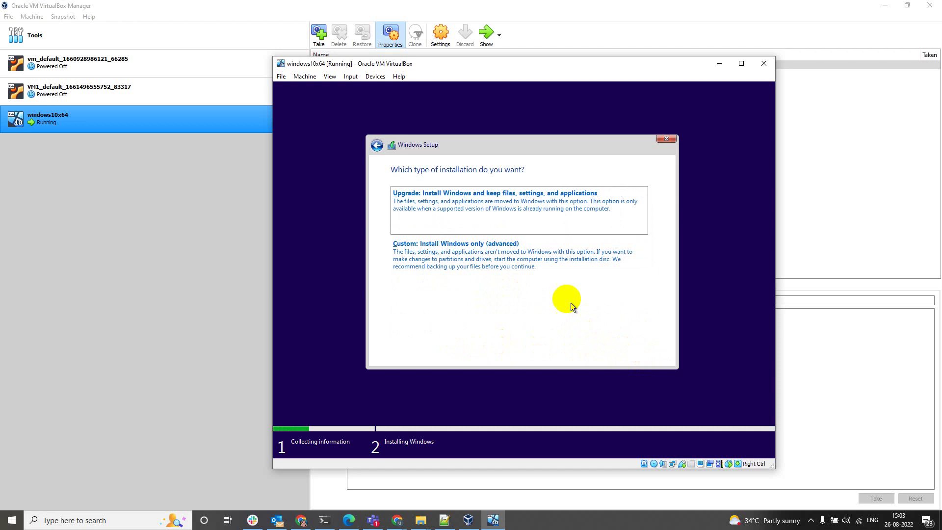
left_click(561, 267)
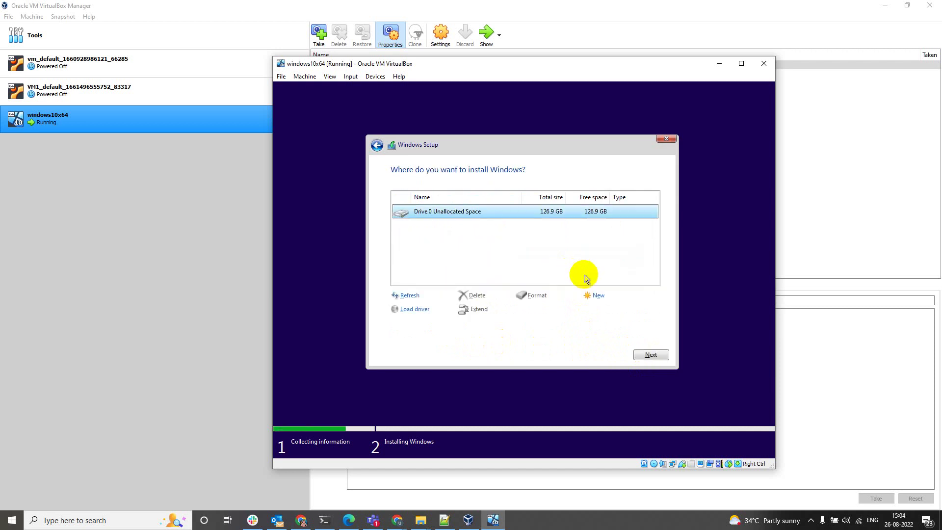
Install Windows onto Drive 0's 126.9 GB unallocated space and wait for it to finish
left_click(645, 353)
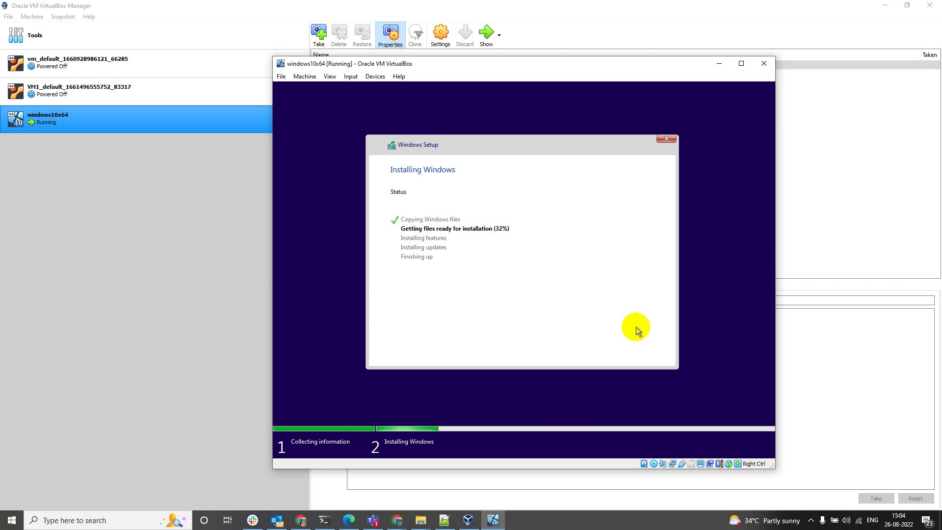
left_click(651, 525)
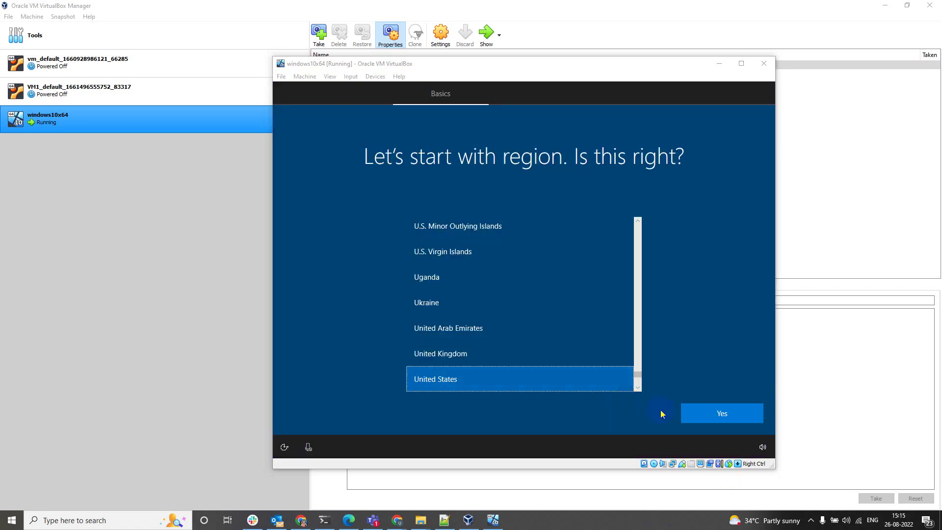
Confirm United States as region and US keyboard layout, skipping a second layout
left_click(694, 414)
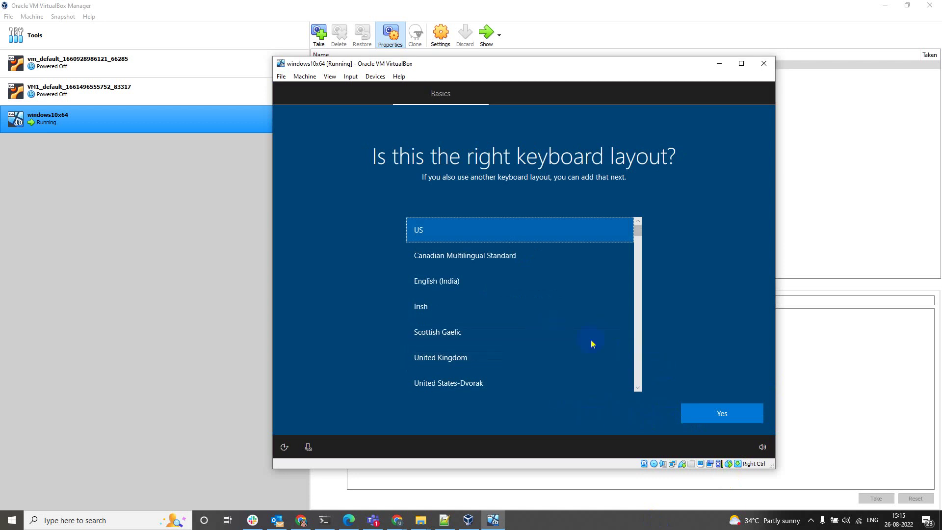
left_click(699, 415)
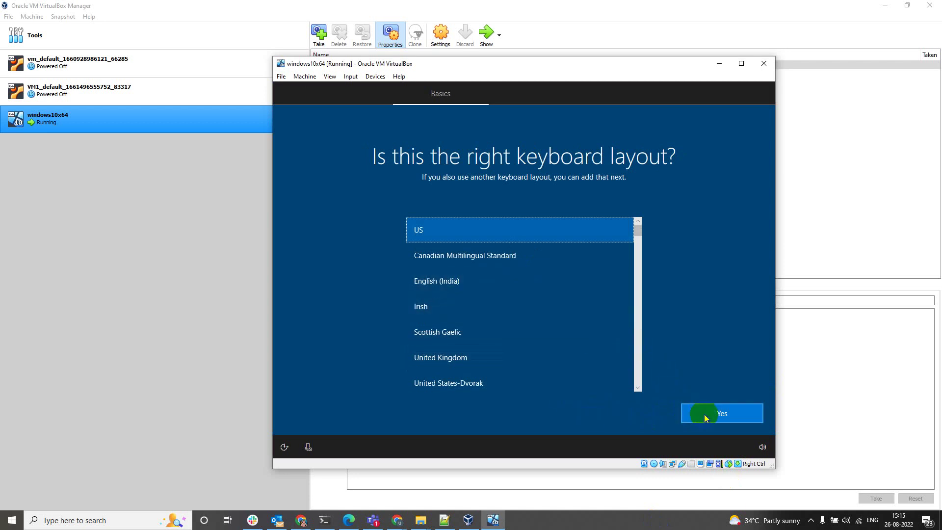
left_click(712, 406)
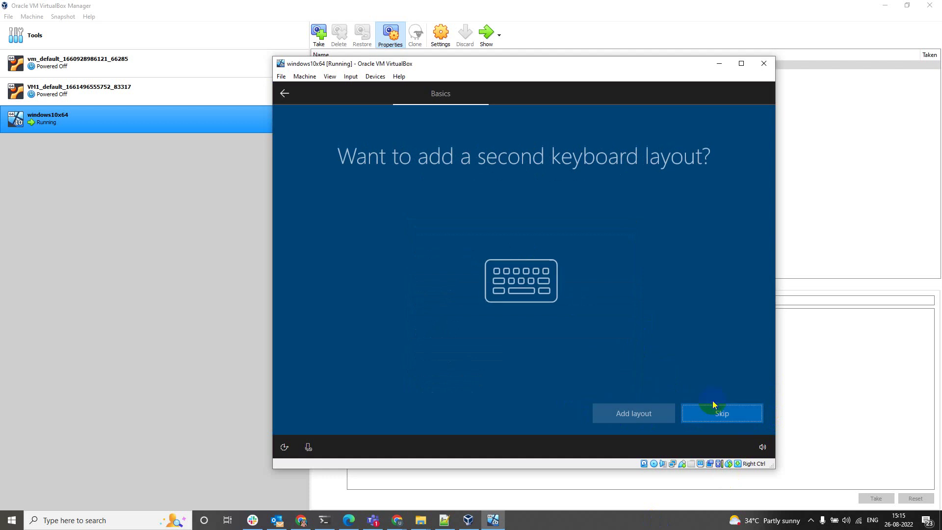
left_click(714, 412)
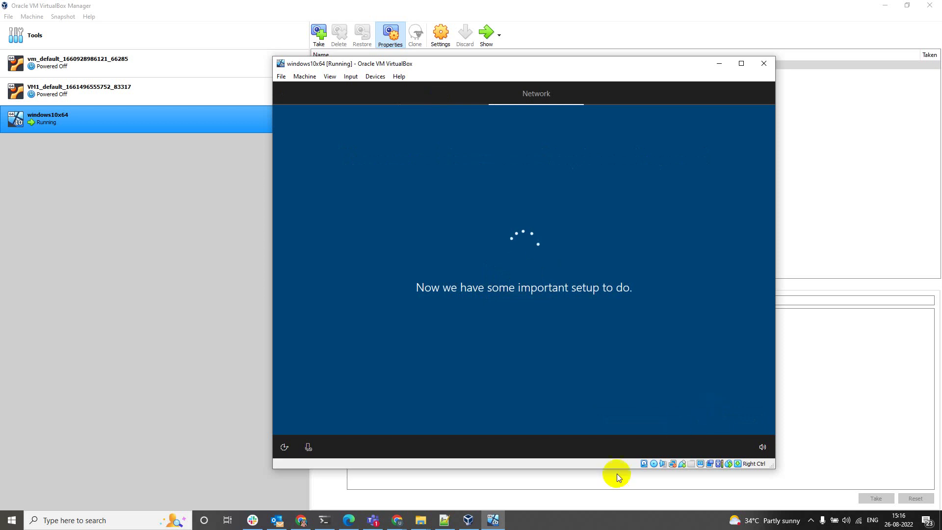
left_click(582, 521)
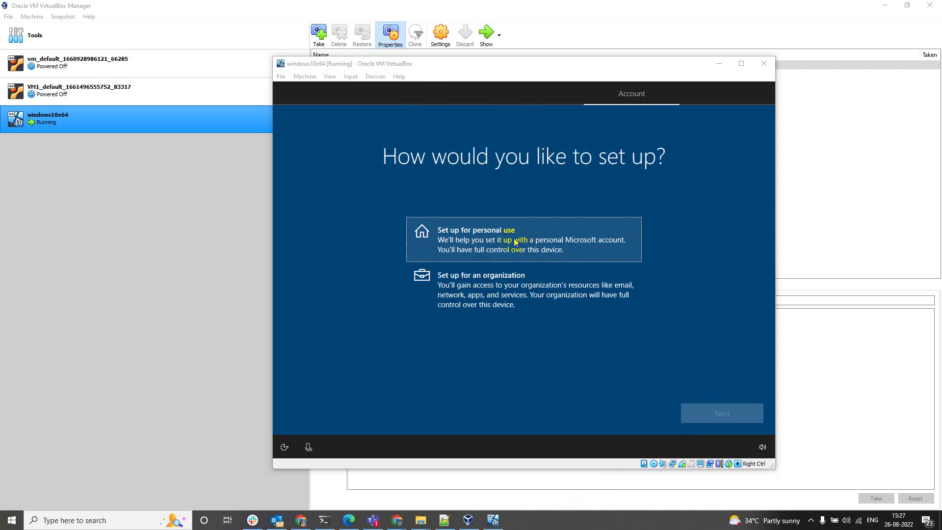
Choose personal use, then continue with an offline account and limited experience
left_click(498, 245)
left_click(729, 416)
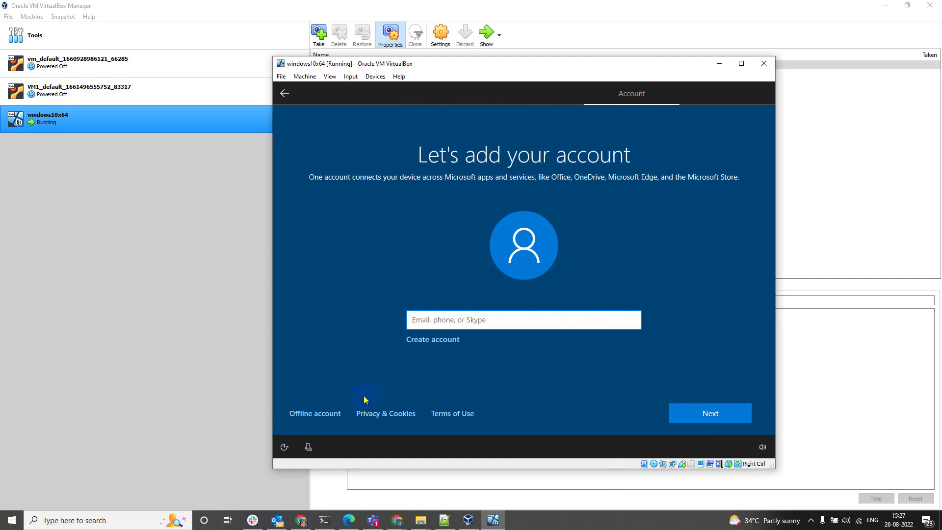
left_click(487, 320)
left_click(319, 413)
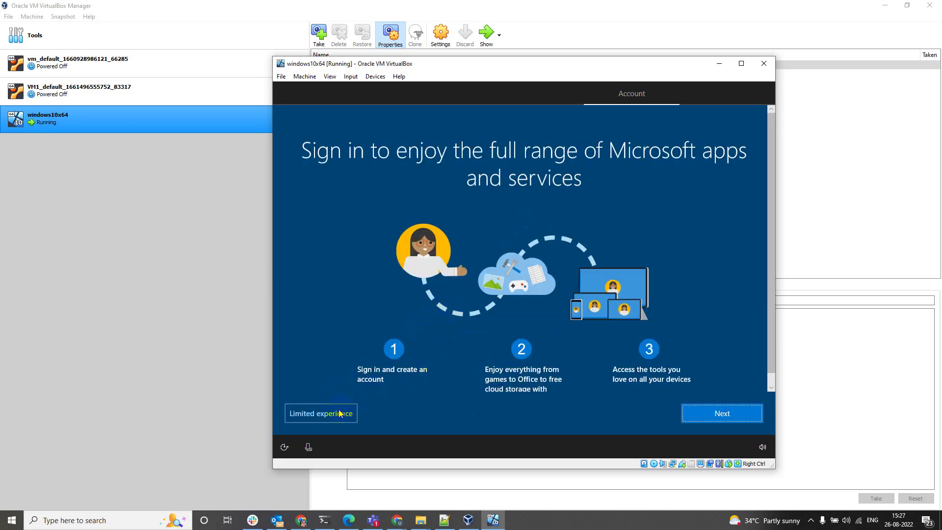
left_click(340, 413)
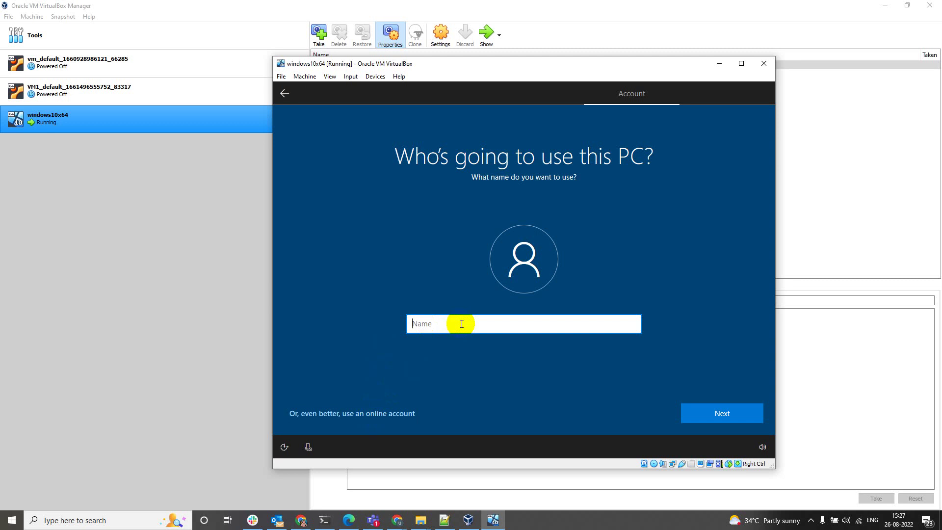
Name the local user 'adminuser' and enter and confirm its password
type("adminuser")
left_click(691, 411)
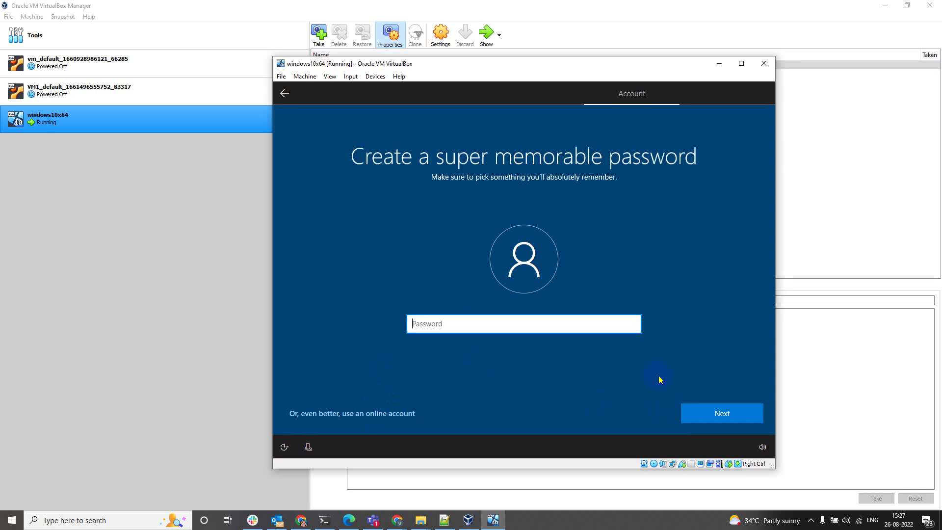
type("•••••••••••••")
left_click(711, 410)
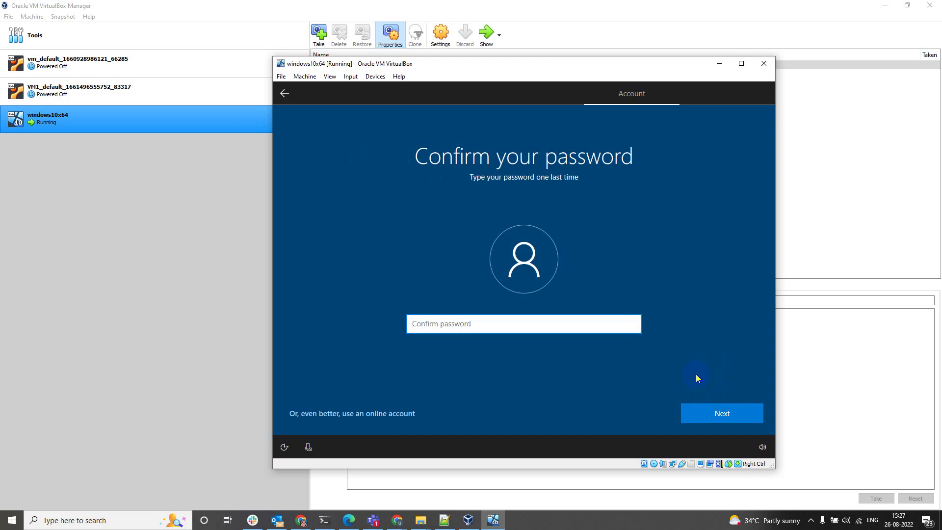
type("••••••••••••")
key("Return")
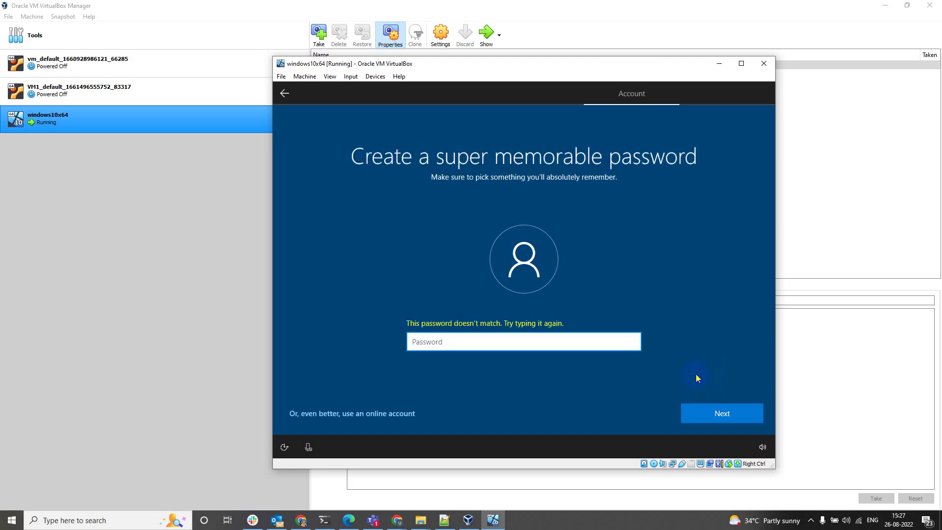
type("••••••••••••")
key("Return")
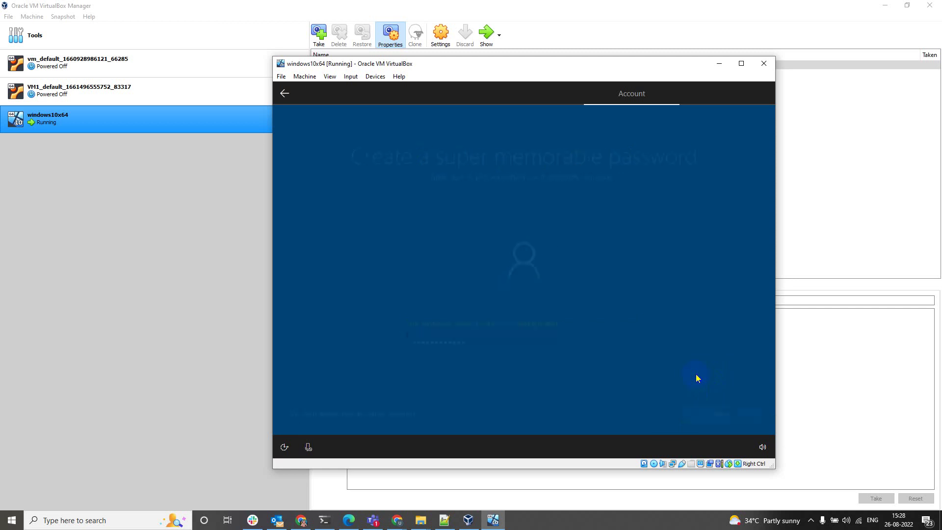
type("•")
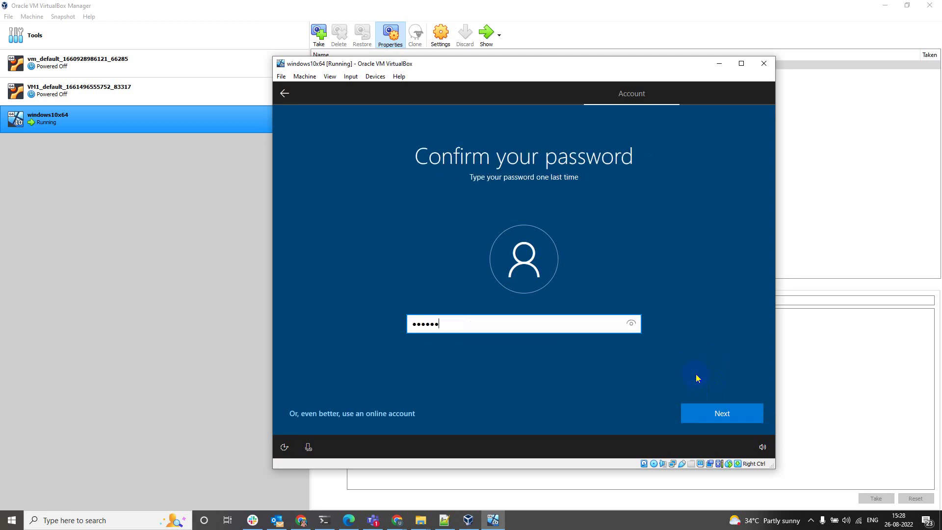
key("Return")
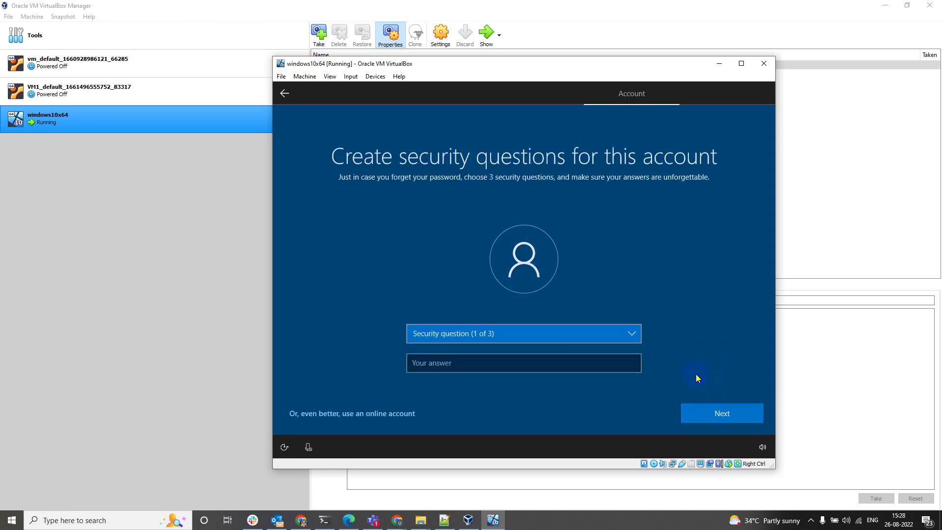
Choose the city-of-birth security question and answer it
left_click(629, 338)
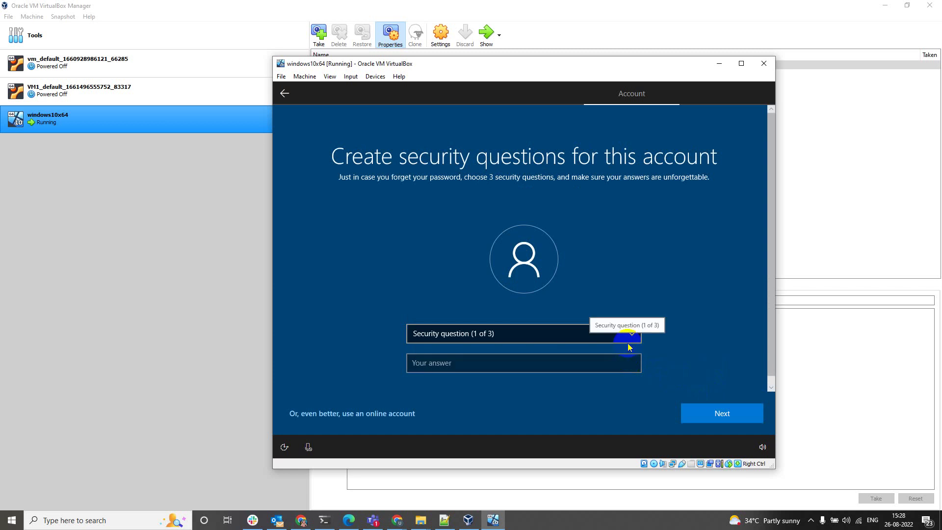
left_click(628, 344)
left_click(607, 354)
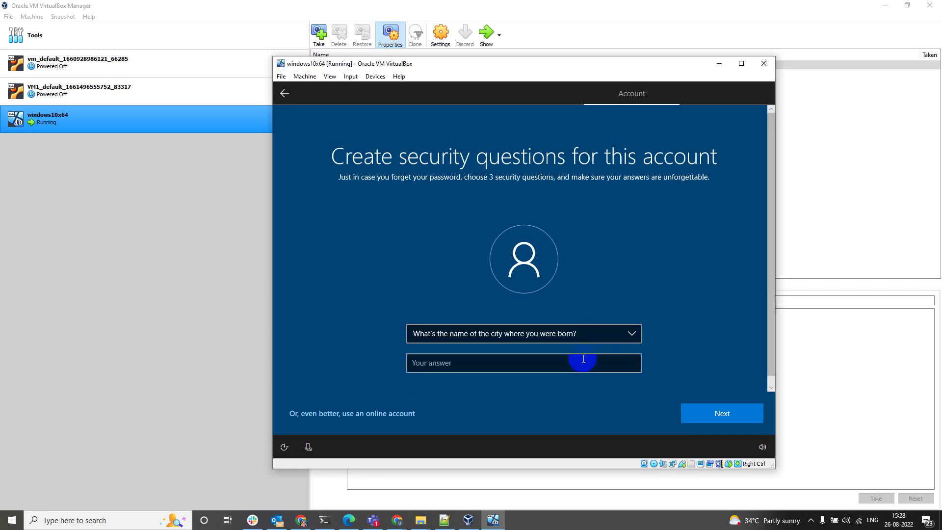
left_click(583, 359)
type("s")
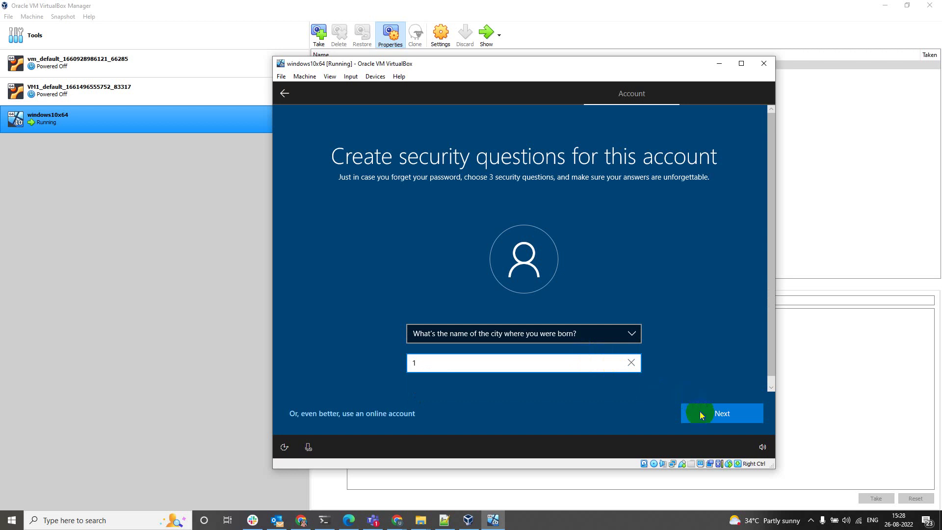
left_click(701, 413)
Choose and answer the childhood nickname and oldest cousin security questions
left_click(551, 335)
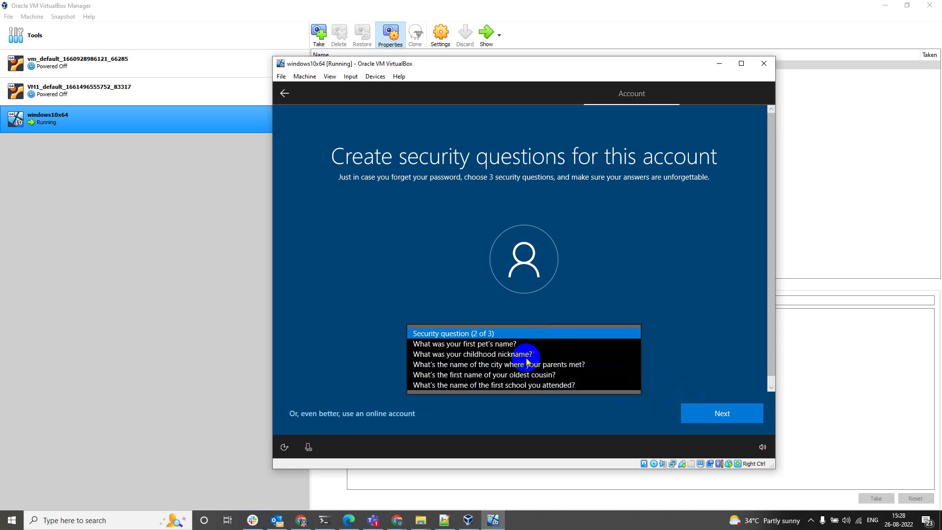
left_click(529, 354)
left_click(528, 363)
type("s")
left_click(696, 412)
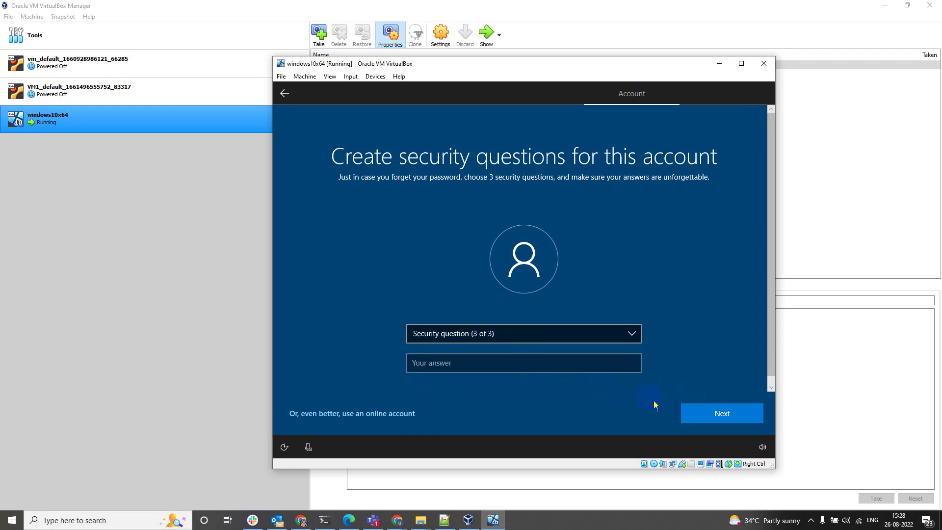
left_click(578, 330)
left_click(573, 334)
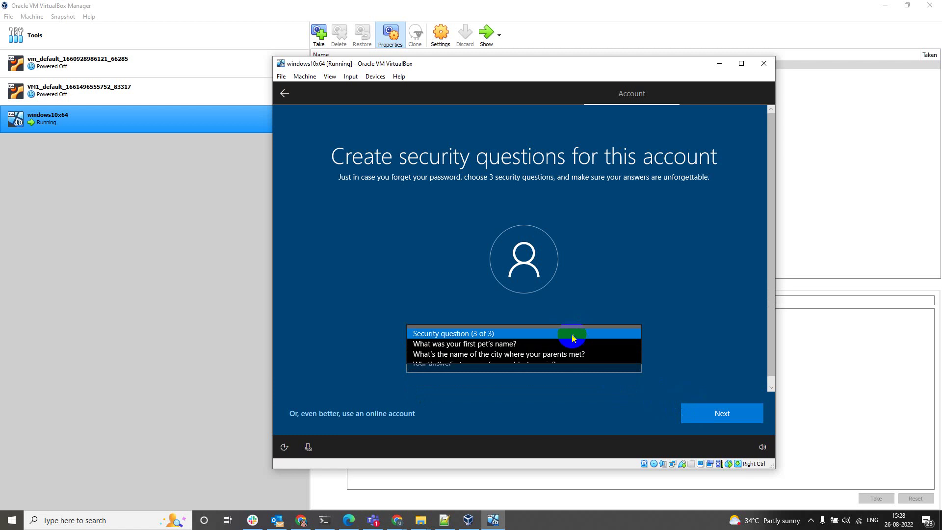
left_click(551, 364)
left_click(571, 363)
type("s")
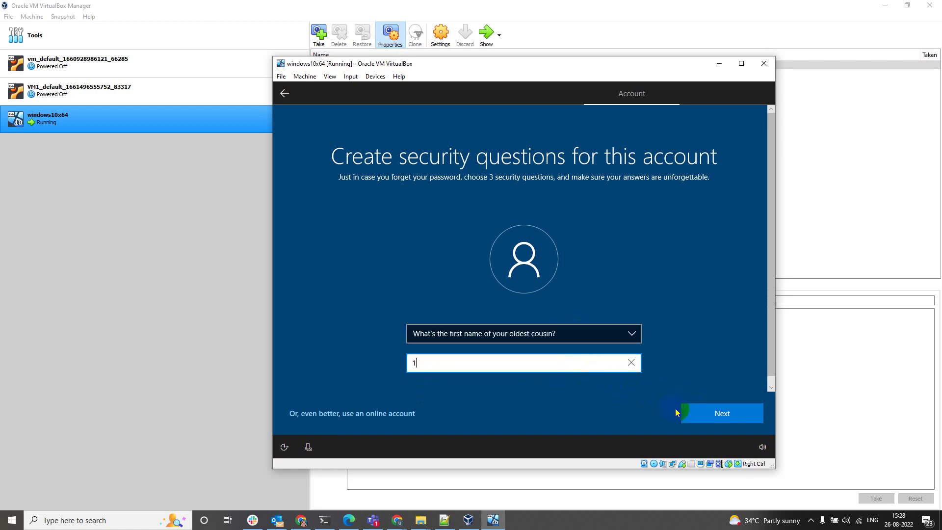
left_click(683, 413)
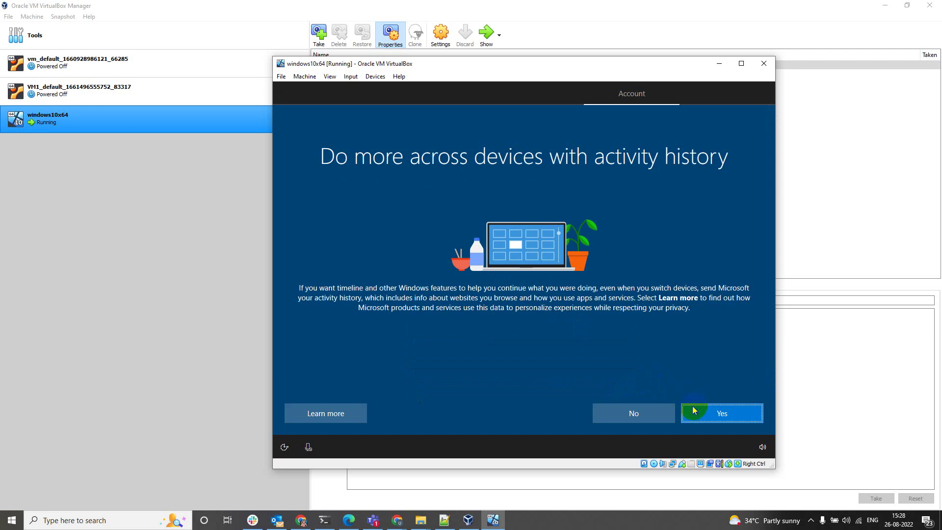
Decline activity history and Cortana, accept the privacy settings, and wait for setup to finish
left_click(632, 411)
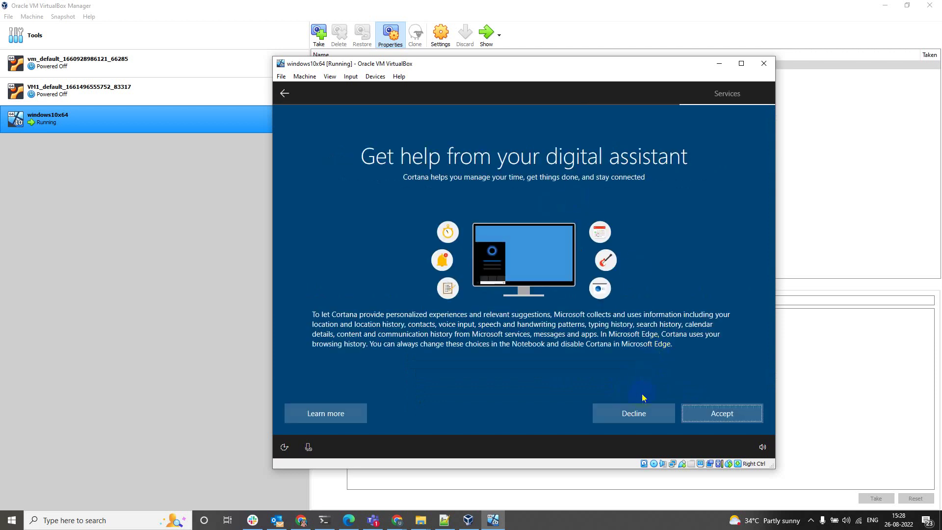
left_click(629, 412)
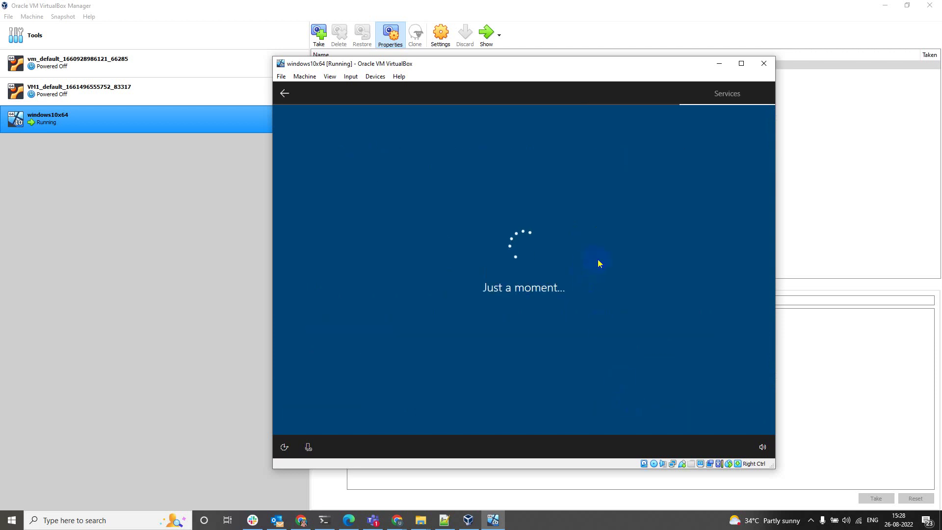
left_click(717, 412)
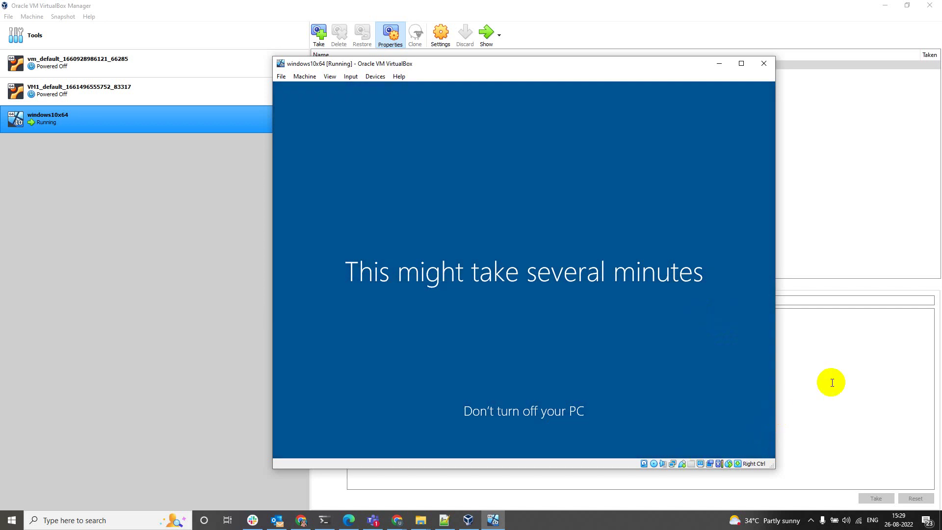
left_click(658, 517)
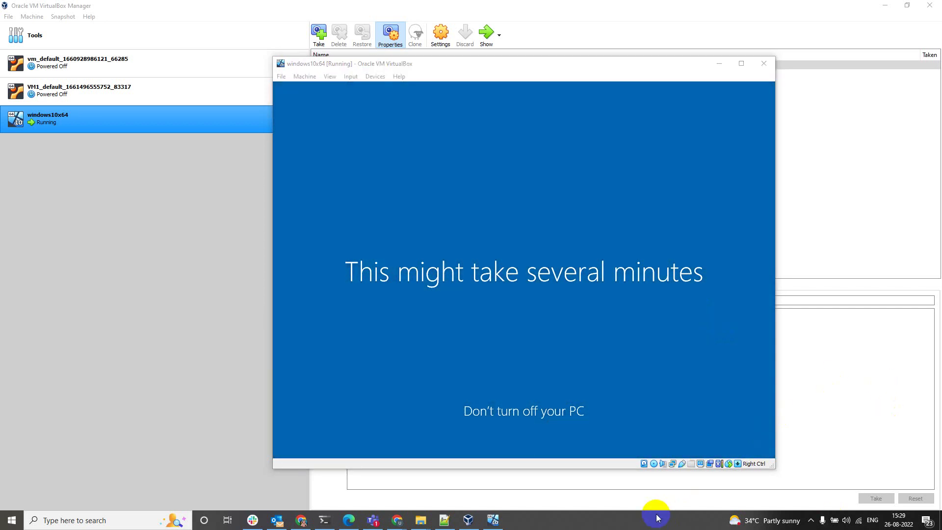
On the Remote tab of System Properties, allow remote connections with Network Level Authentication unticked
left_click(476, 261)
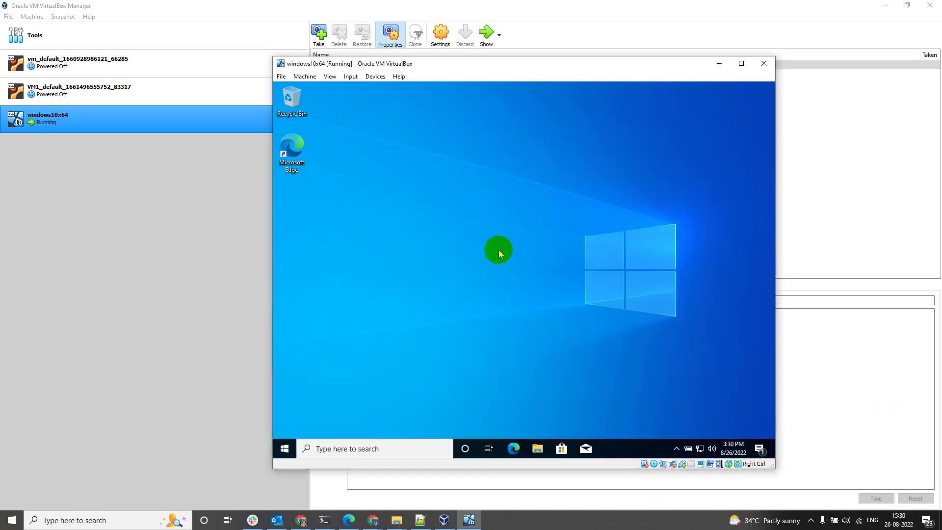
double_click(292, 97)
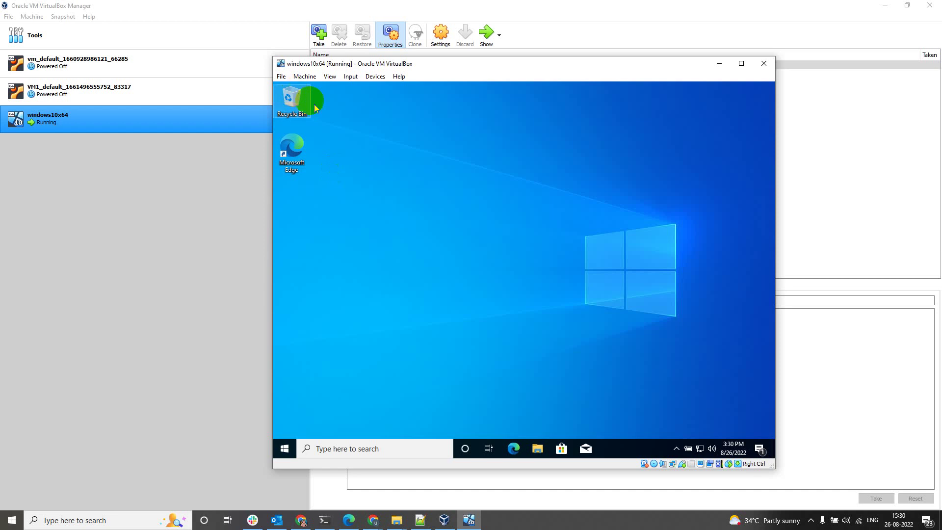
right_click(371, 265)
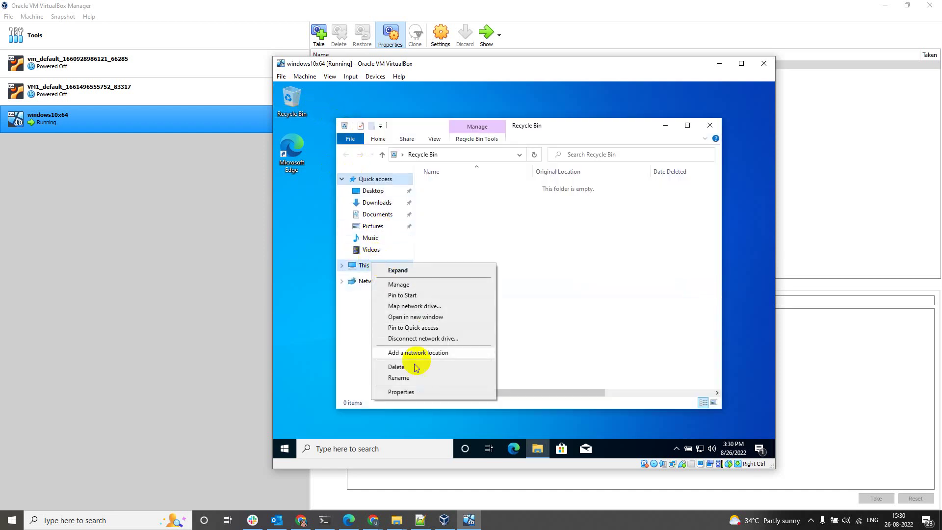
left_click(391, 392)
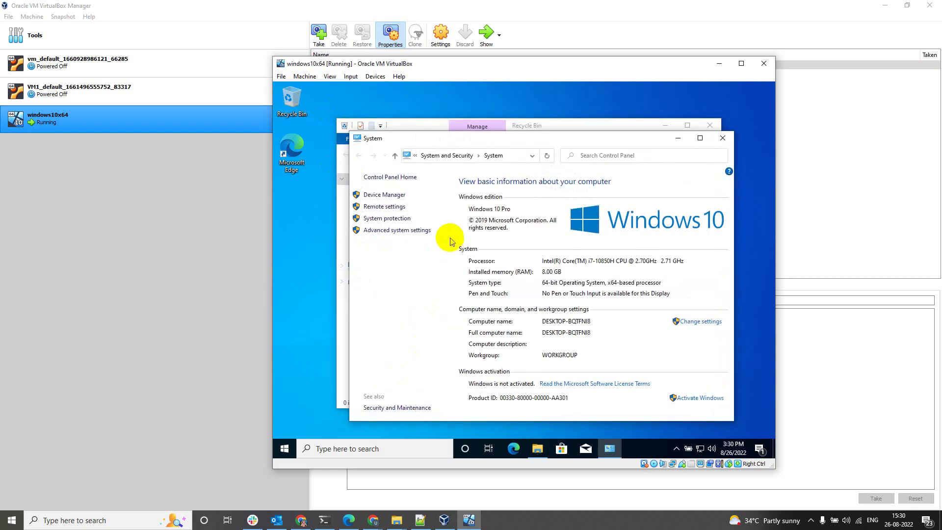
left_click(413, 231)
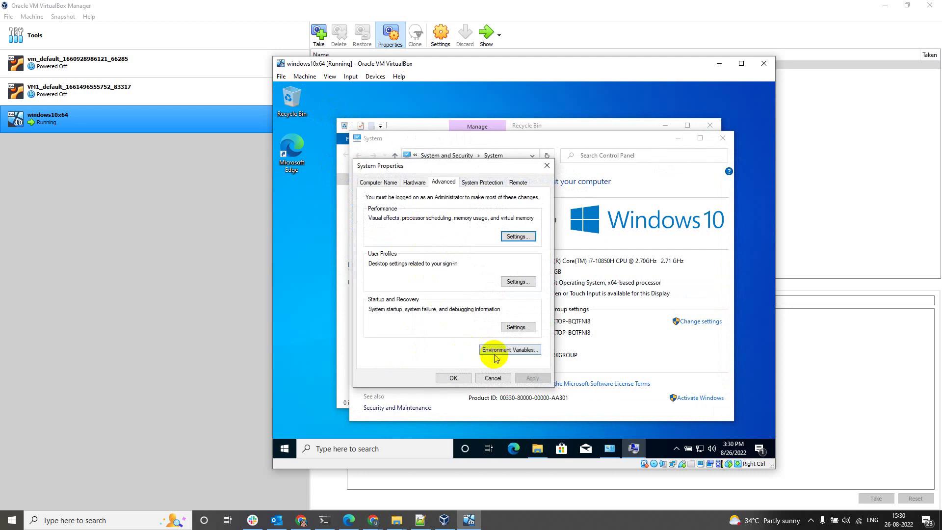
left_click(517, 182)
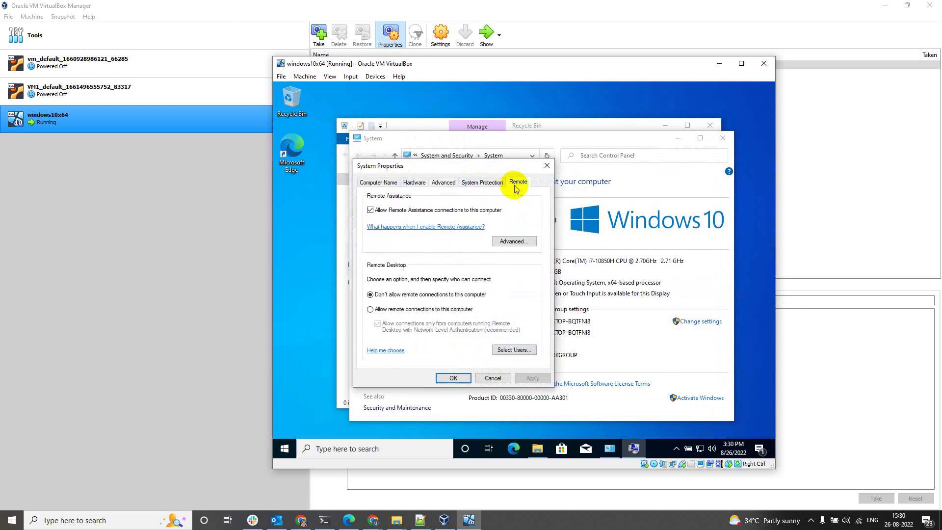
left_click(371, 309)
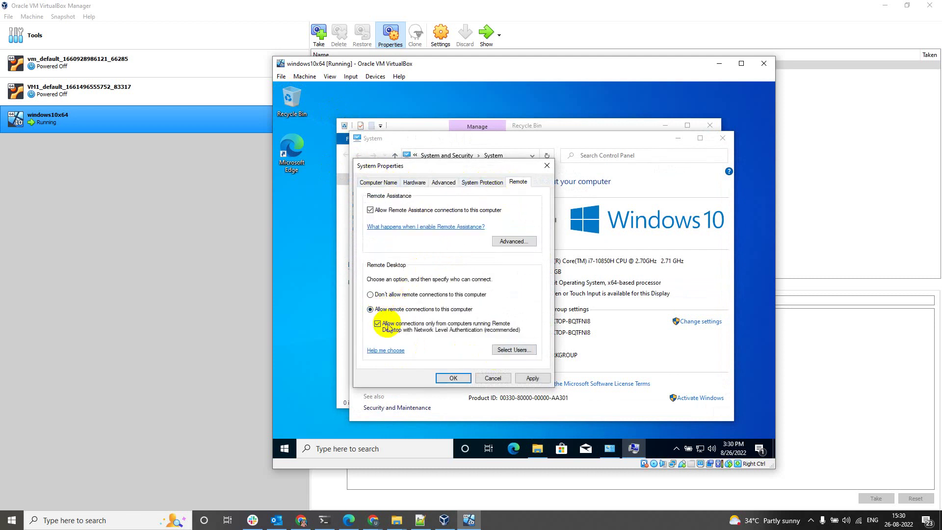
left_click(380, 325)
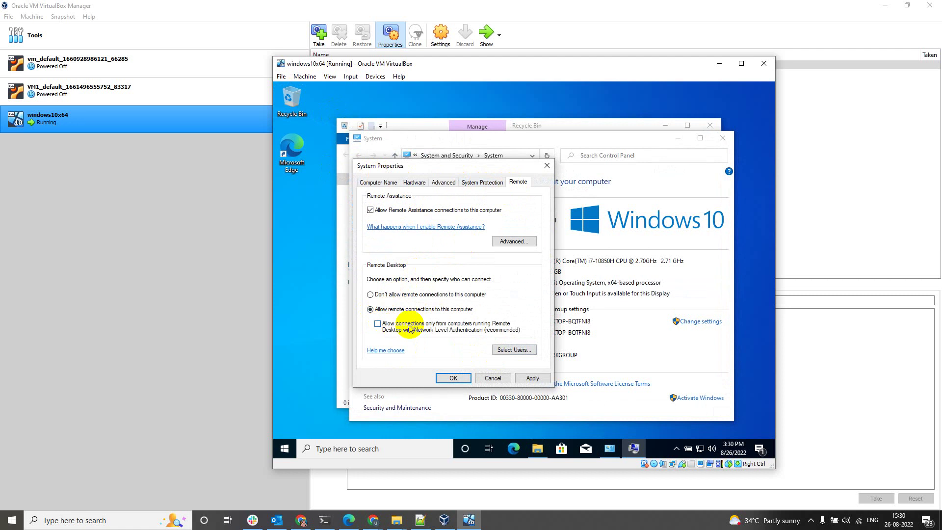
left_click(532, 378)
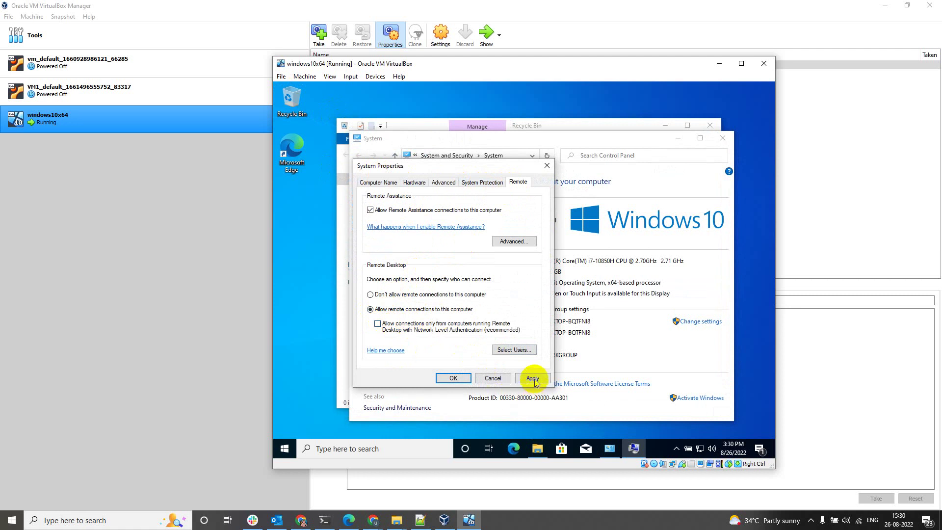
left_click(453, 378)
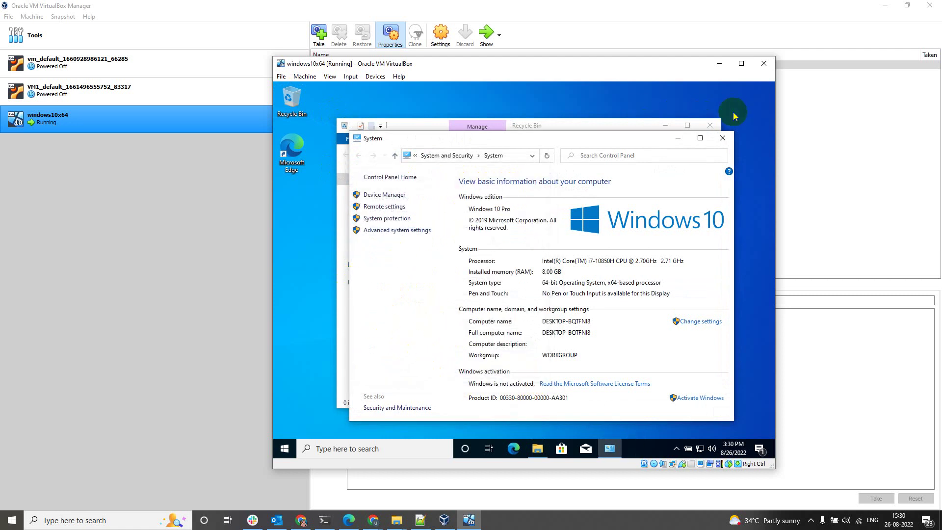
left_click(723, 138)
left_click(710, 125)
left_click(528, 185)
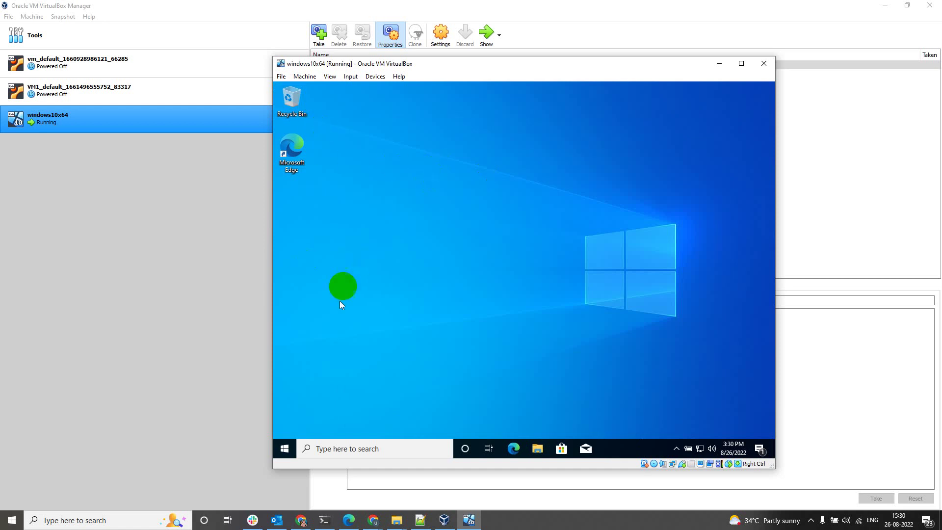
left_click(284, 449)
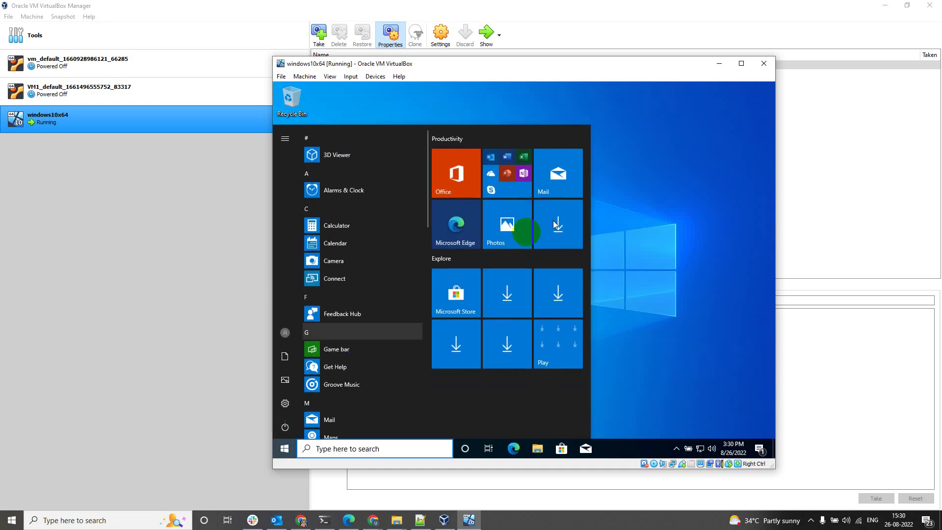
left_click(604, 201)
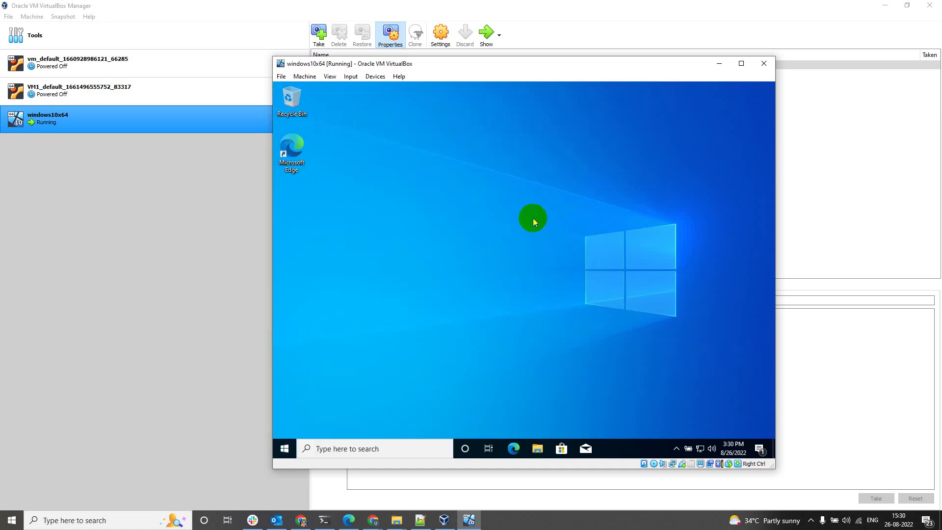
key("super+r")
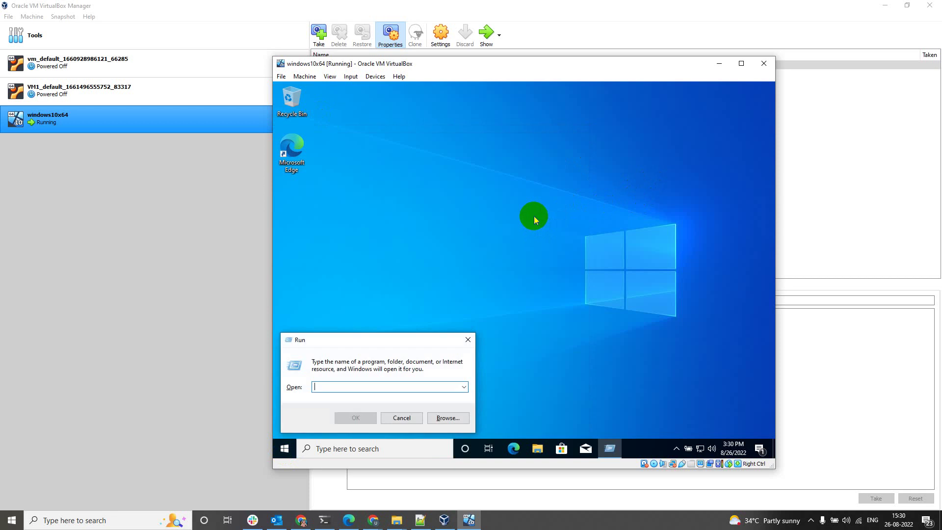
type("firewall.")
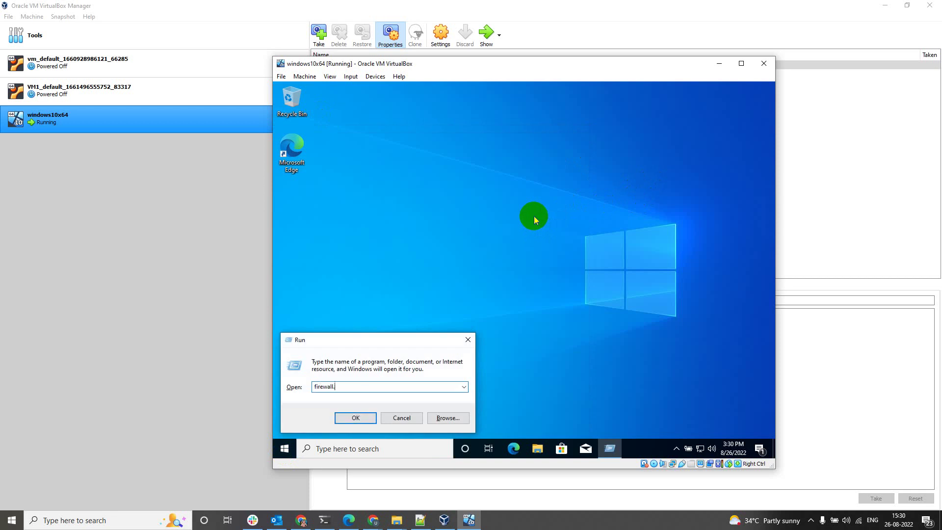
type("cpl")
key("Return")
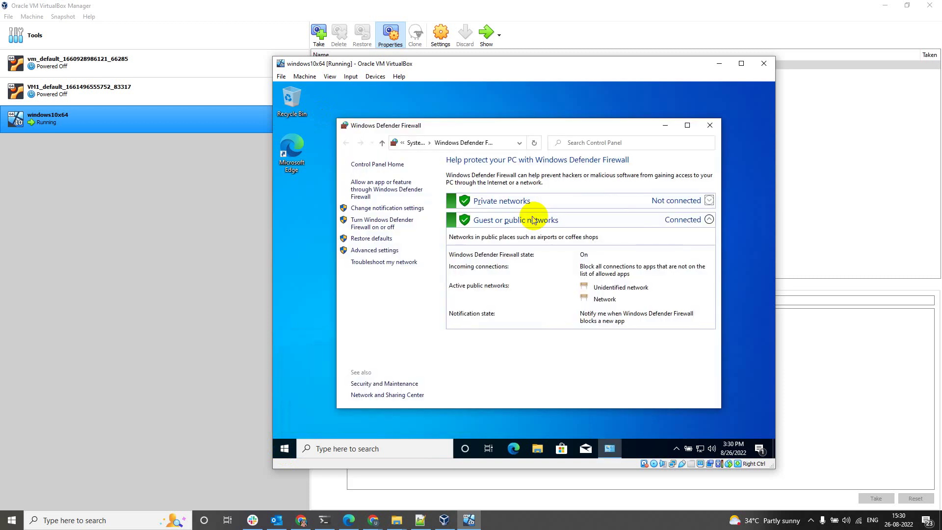
left_click(363, 249)
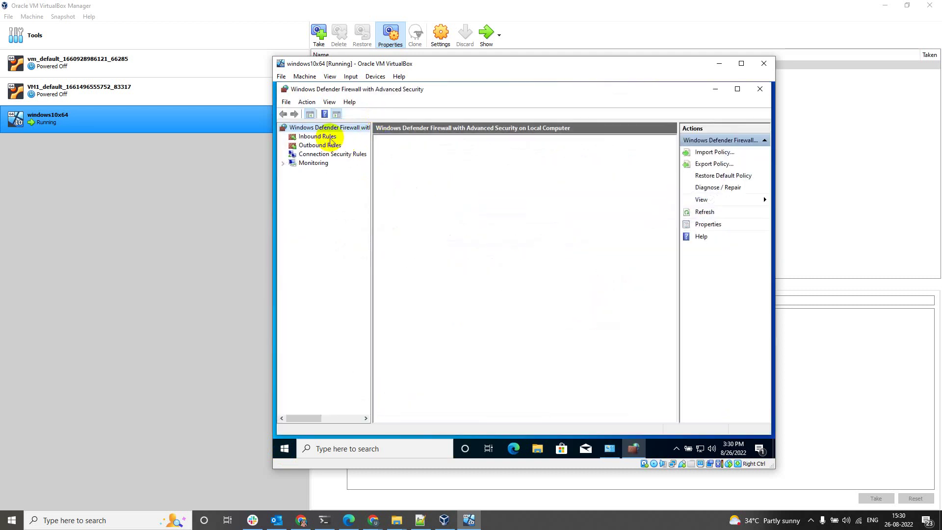
left_click(320, 137)
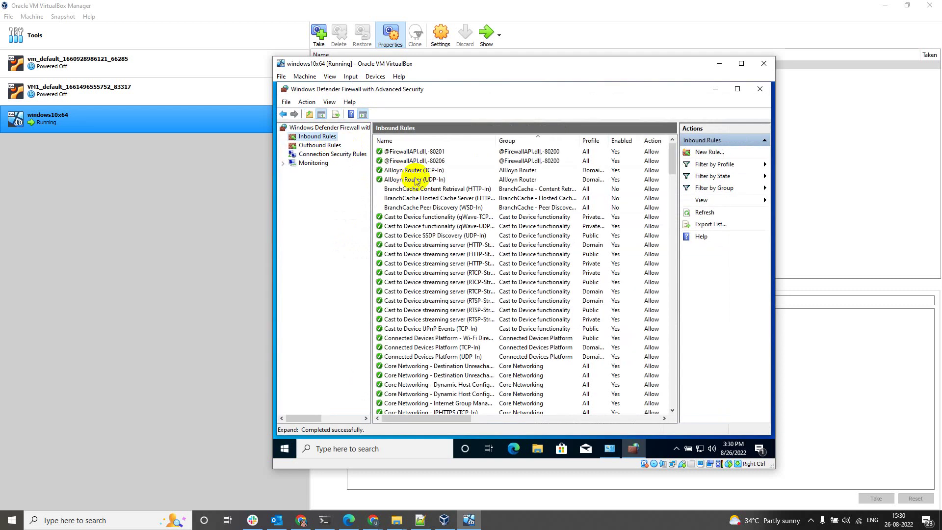
left_click(414, 226)
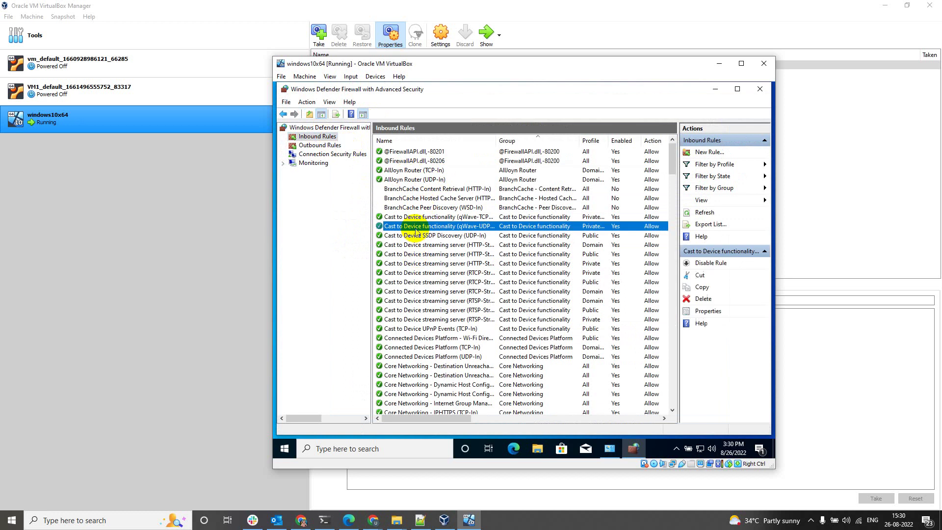
key("f")
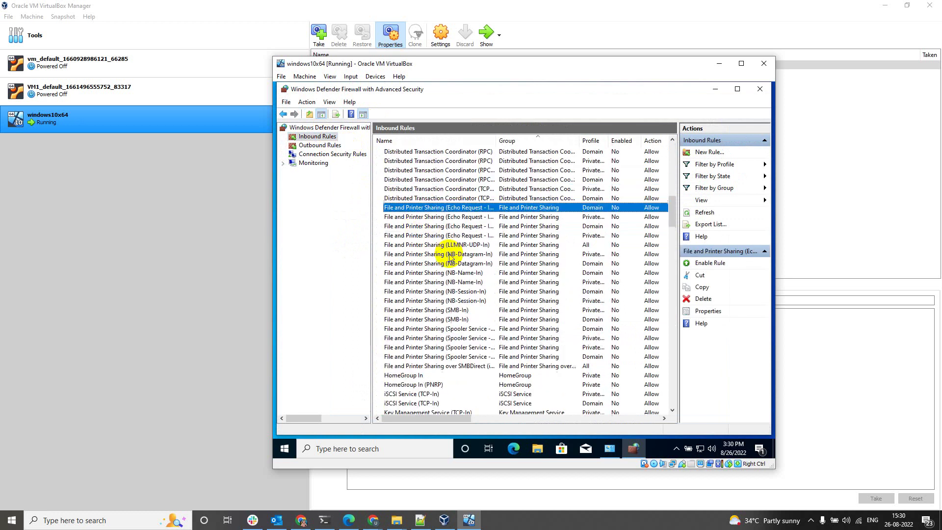
scroll(450, 252, "up", 2)
left_click(421, 366, "shift")
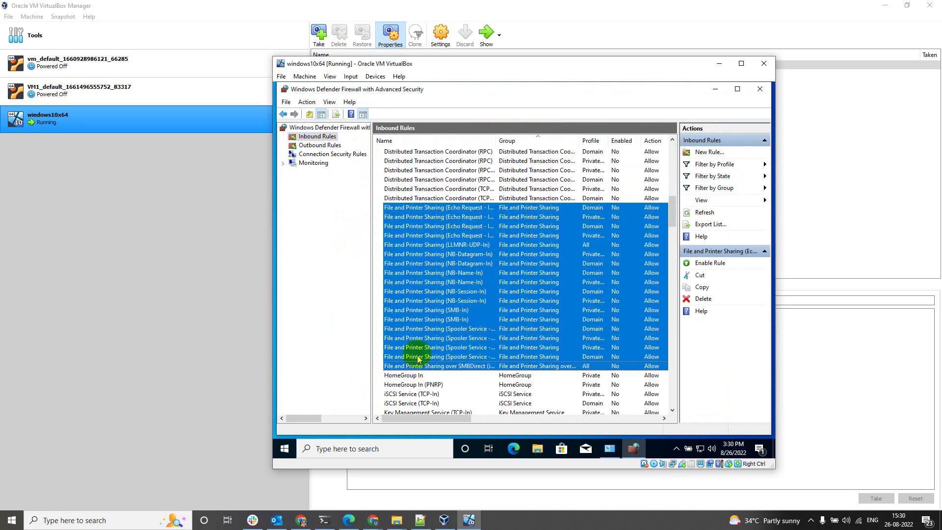
left_click(765, 92)
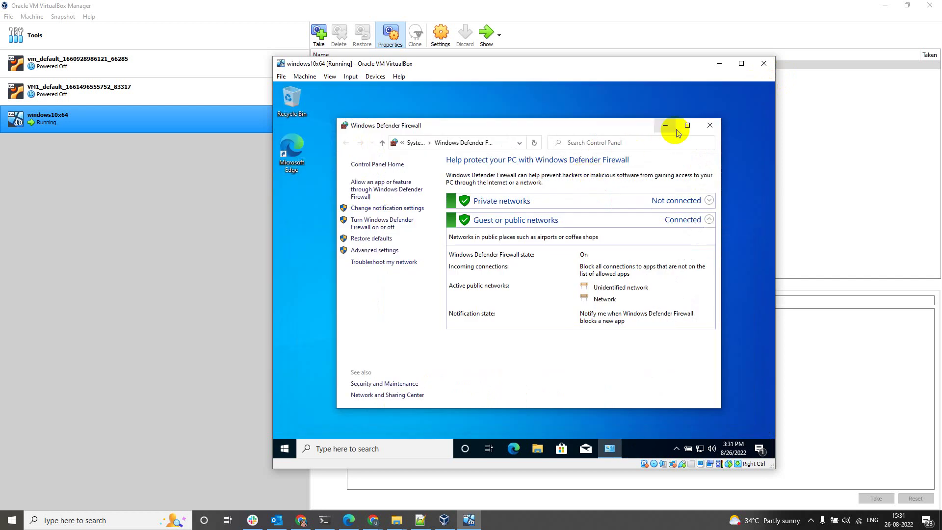
left_click(710, 127)
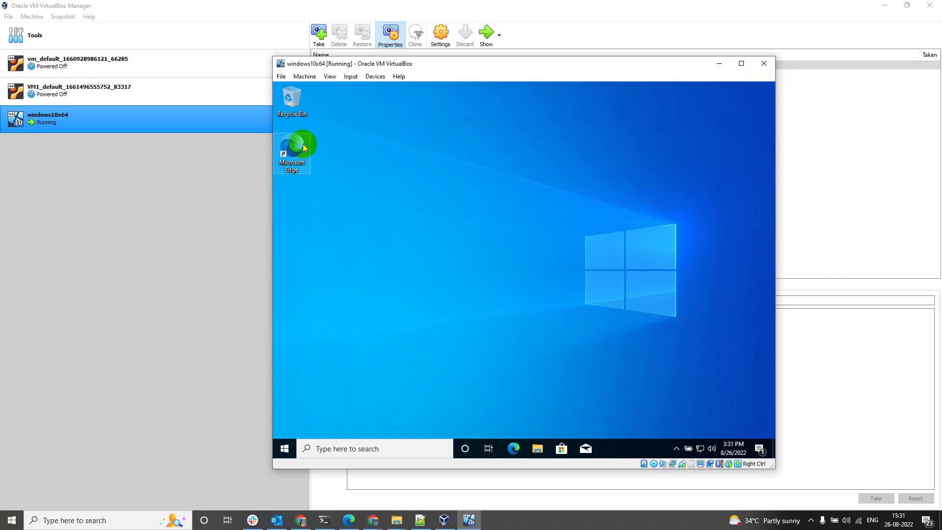
left_click(557, 516)
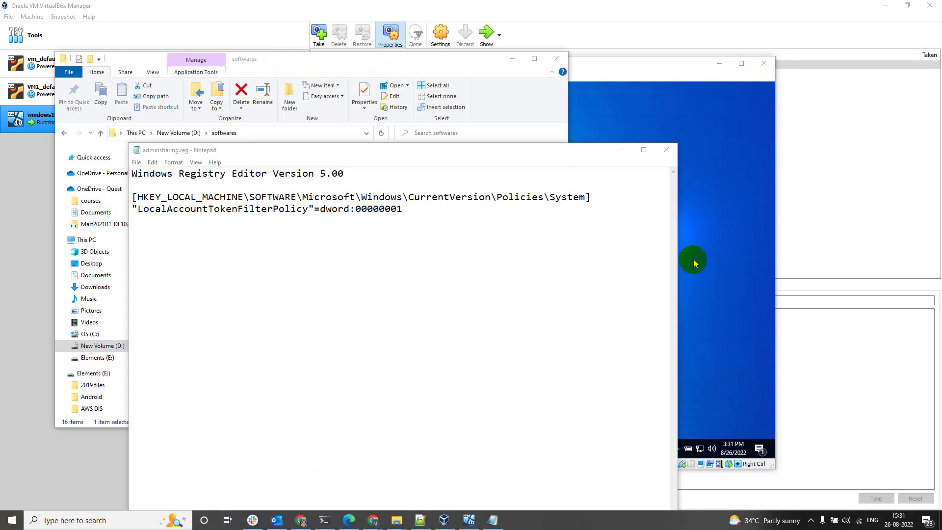
Move the VM window beside the host's registry notes and launch regedit with admin approval
left_click(735, 243)
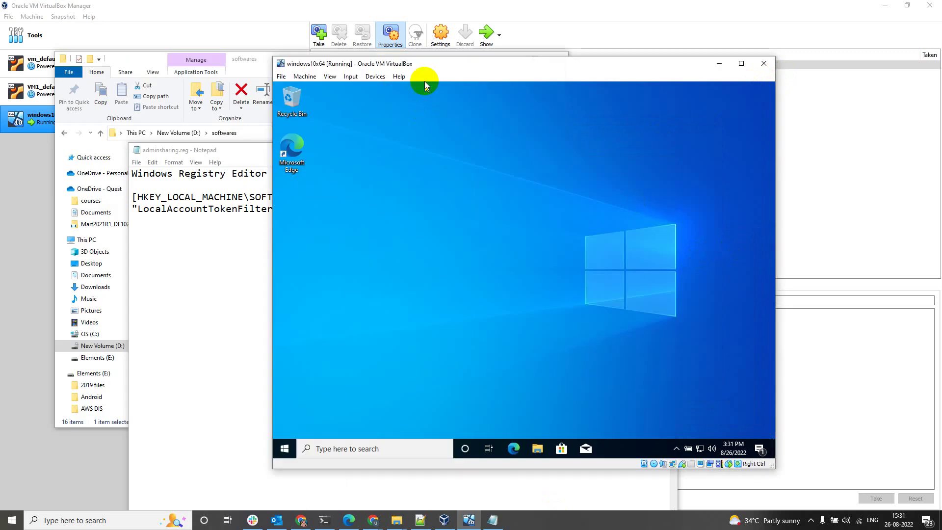
left_click_drag(424, 83, 604, 108)
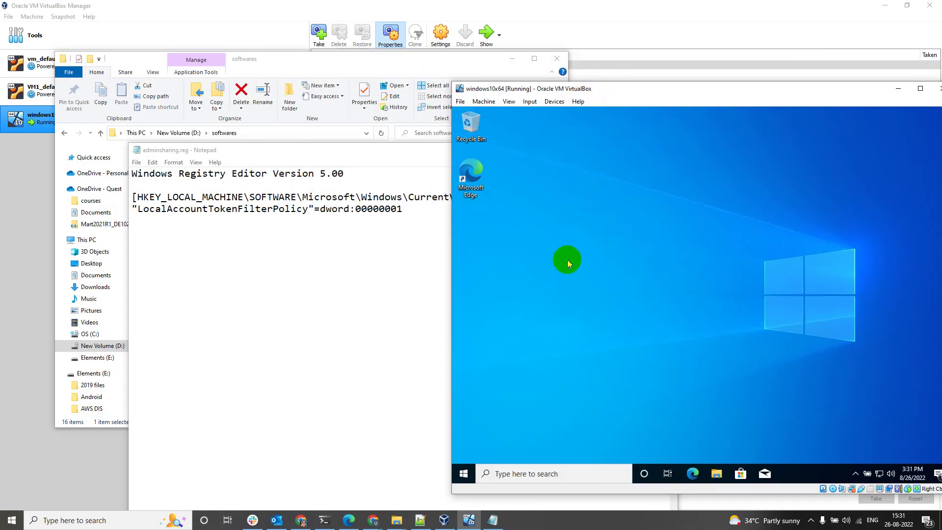
key("super+r")
type("regedi")
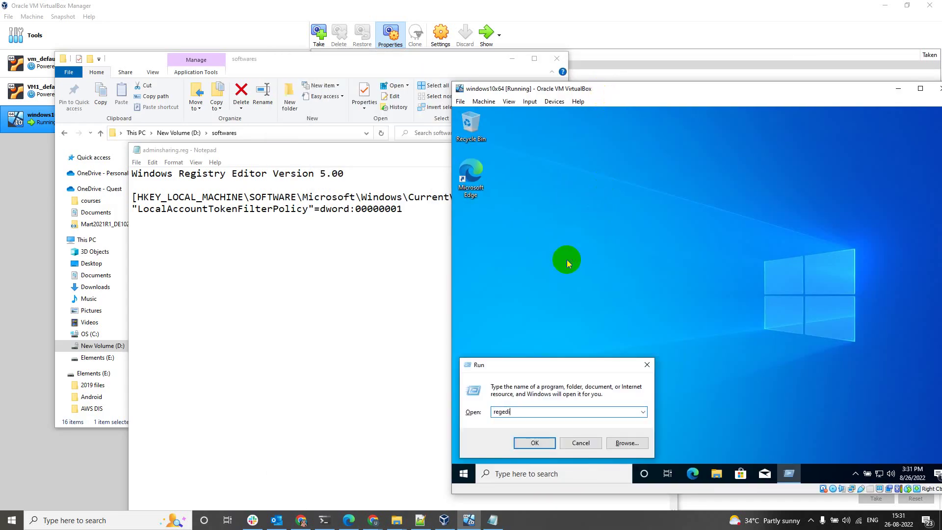
type("t")
key("Return")
key("alt+y")
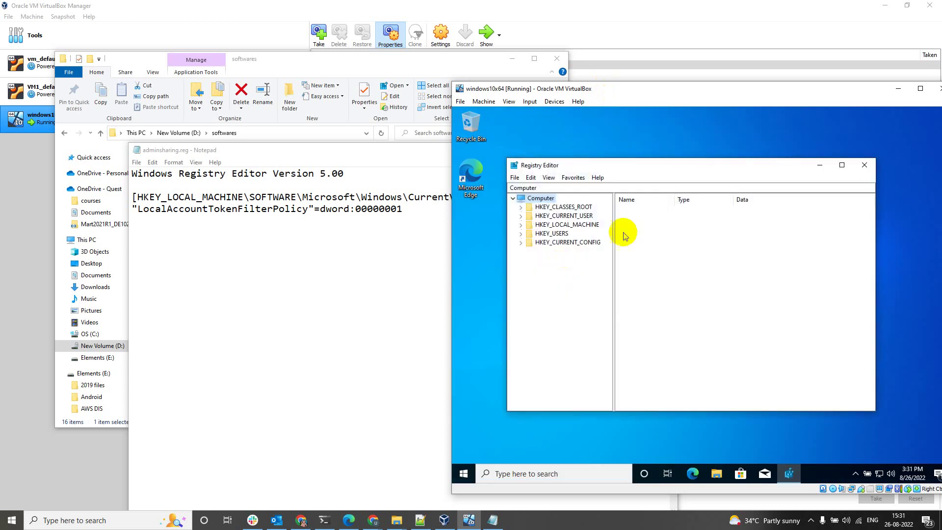
Navigate to HKLM\SOFTWARE\Microsoft\Windows\CurrentVersion\Policies\System in Registry Editor
double_click(562, 225)
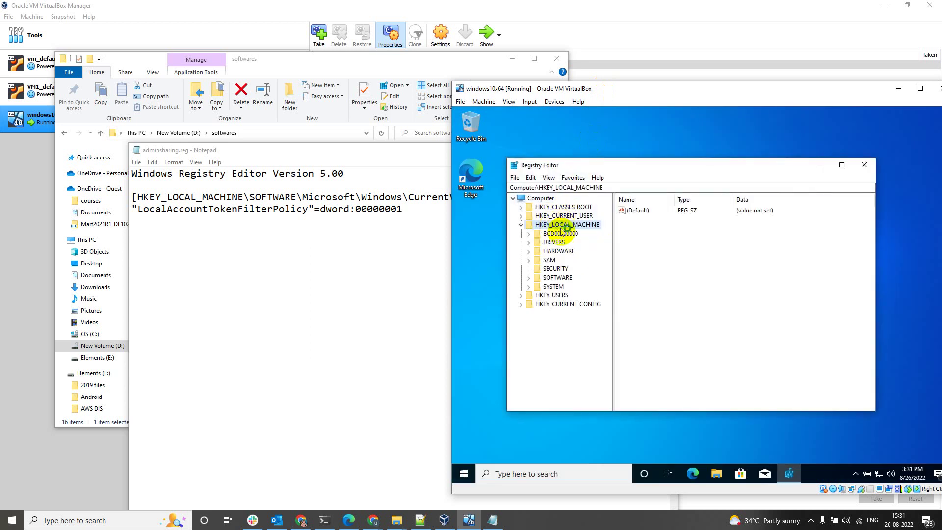
left_click(552, 269)
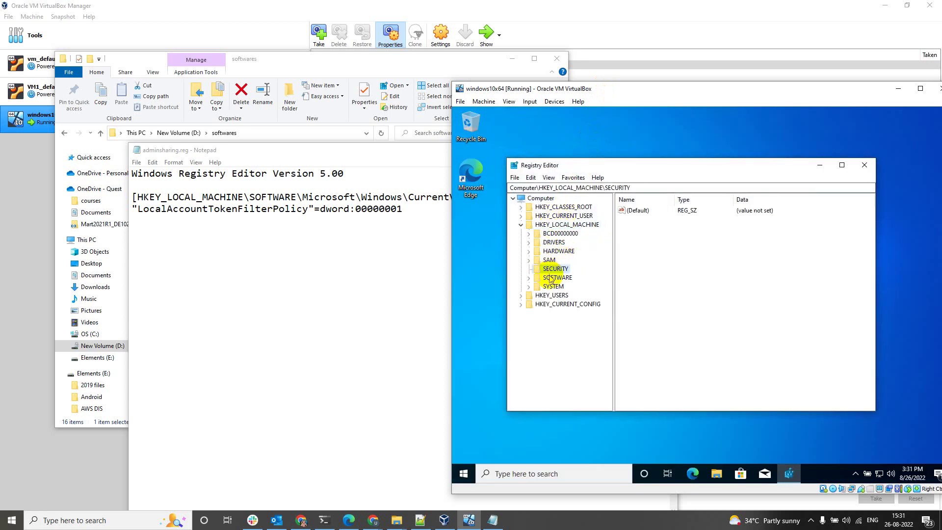
double_click(551, 278)
left_click(559, 298)
double_click(564, 331)
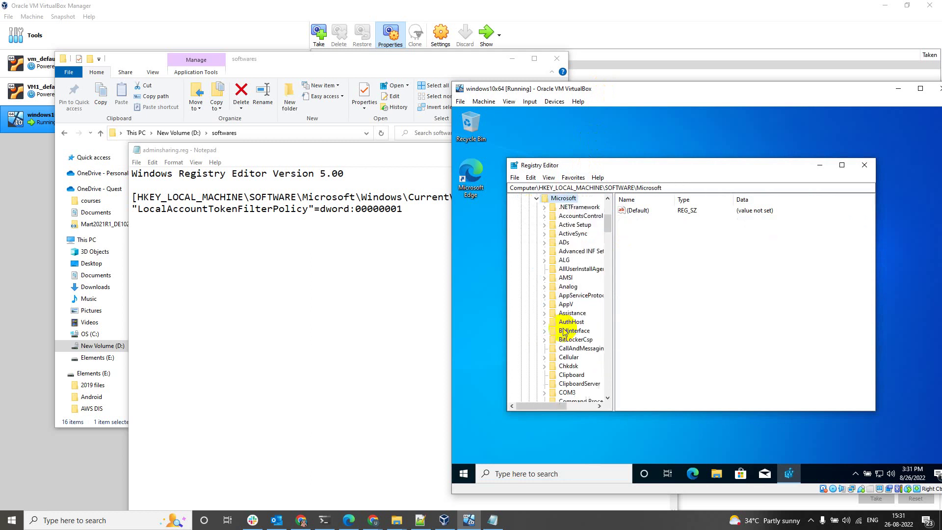
type("win")
key("Right")
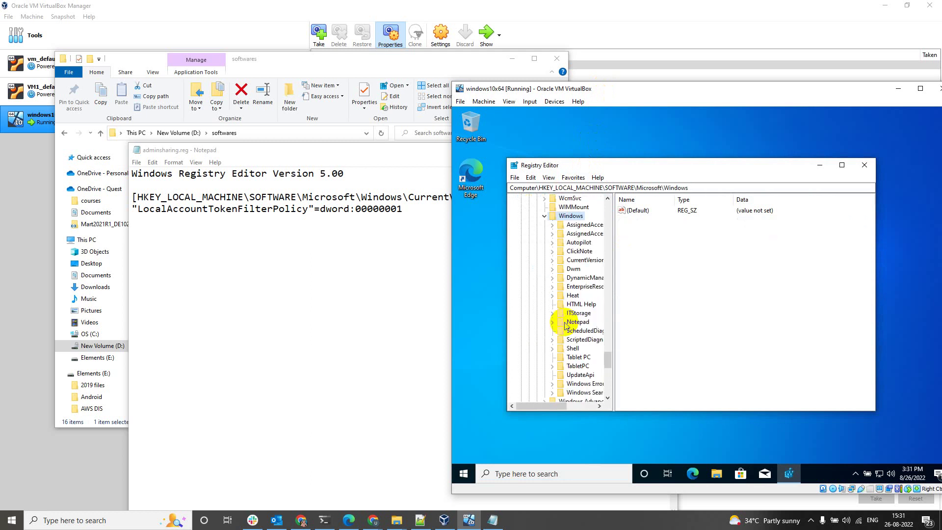
type("cu")
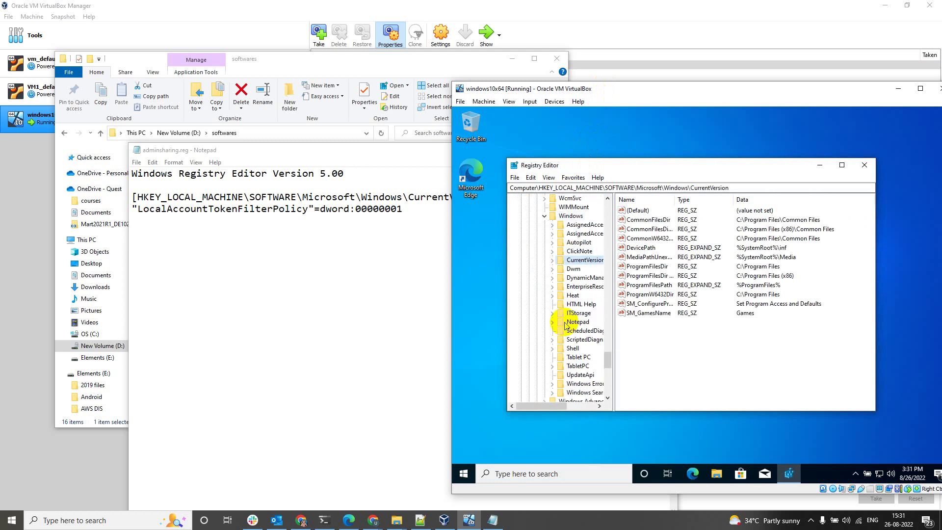
key("Right")
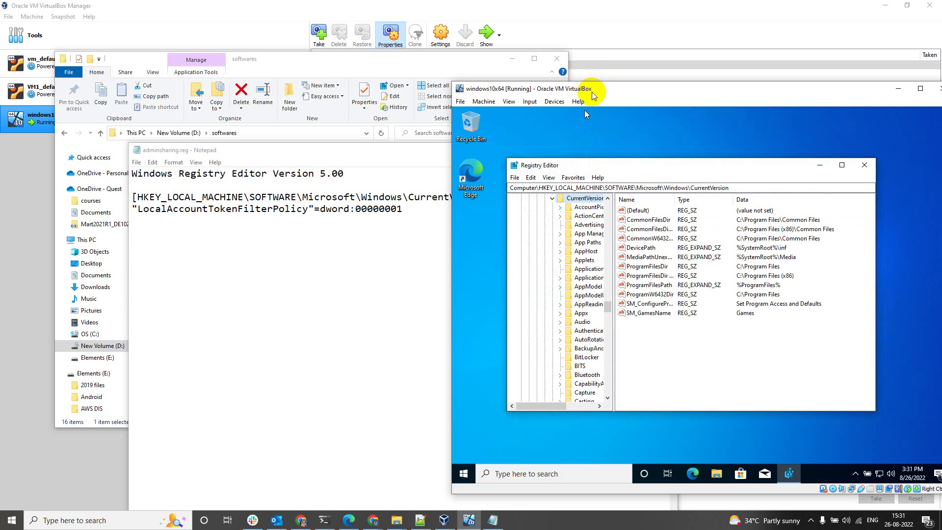
left_click_drag(592, 92, 544, 65)
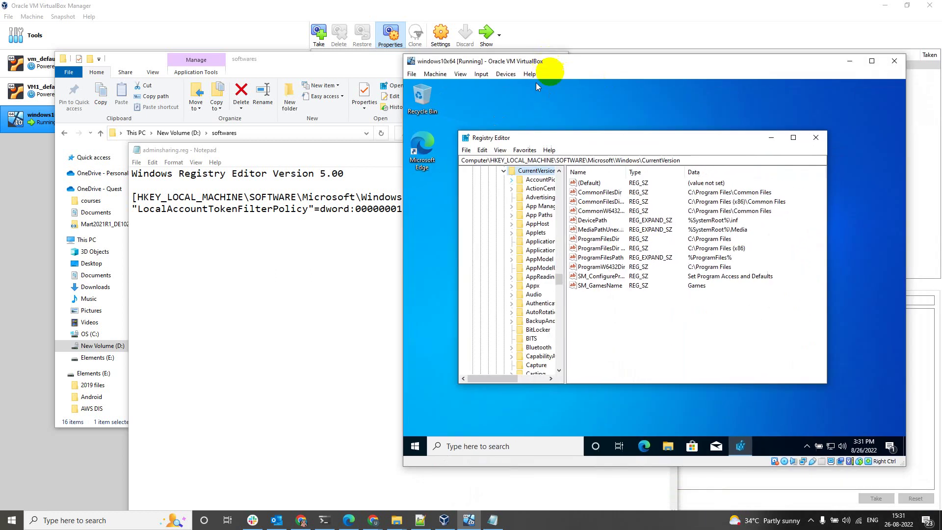
left_click(533, 277)
type("po")
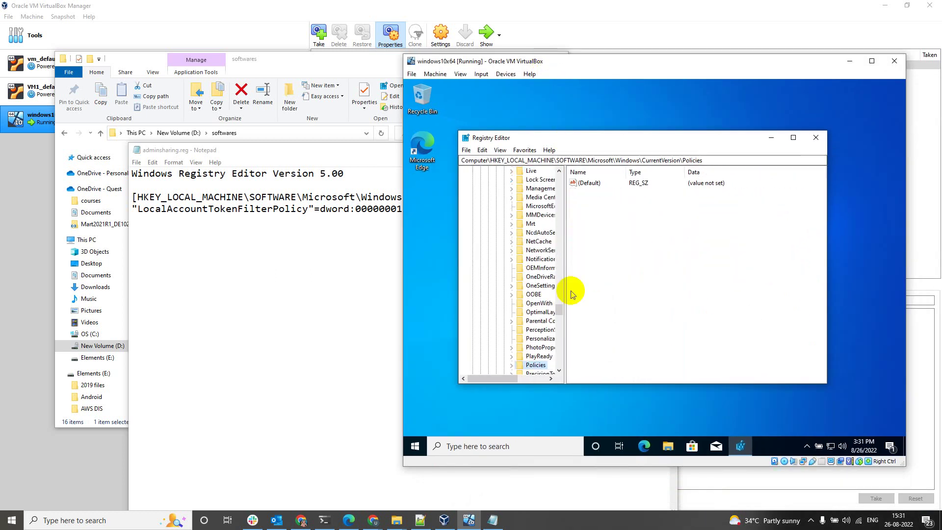
key("Right")
type("s")
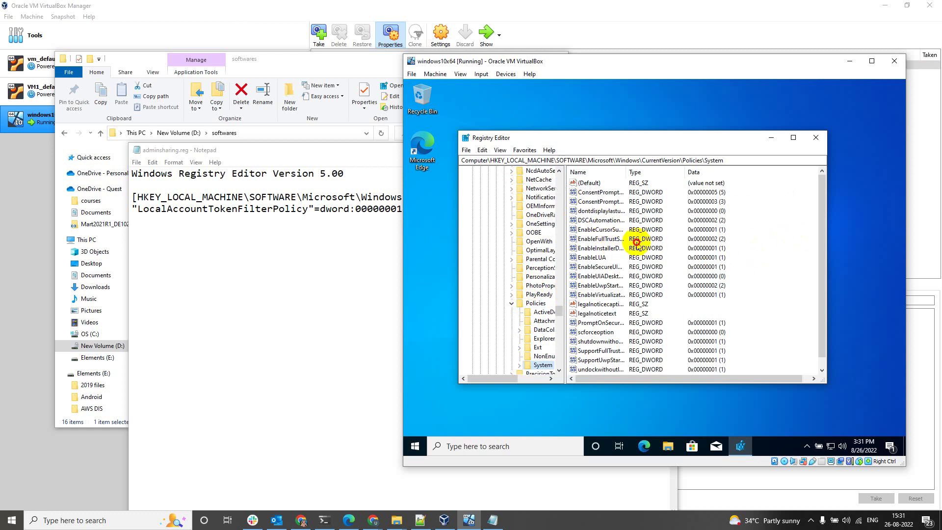
Add DWORD (32-bit) LocalAccountTokenFilterPolicy with value 1, then close Registry Editor
left_click(605, 239)
key("l")
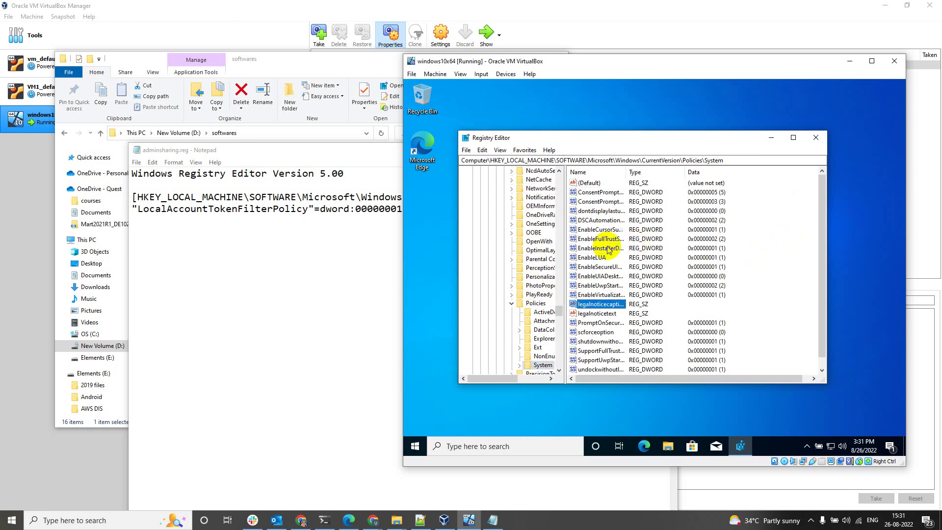
right_click(752, 216)
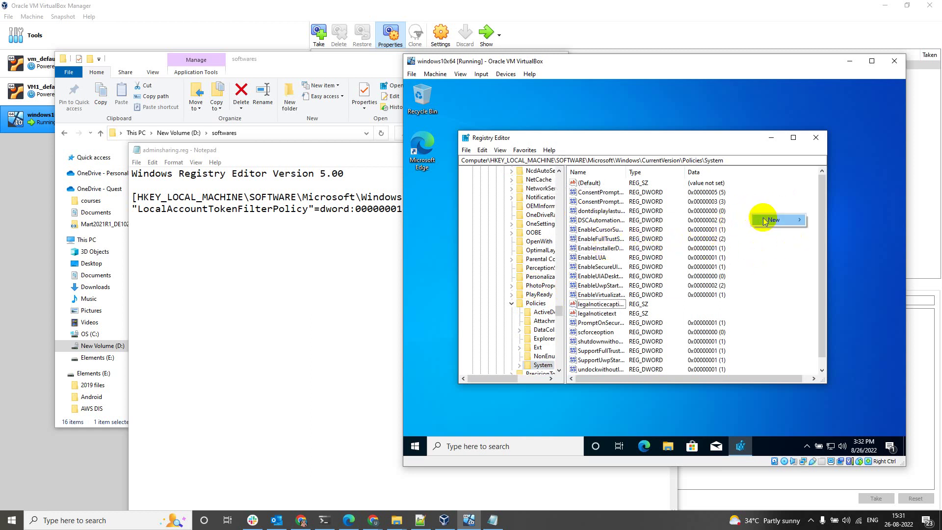
mouse_move(765, 220)
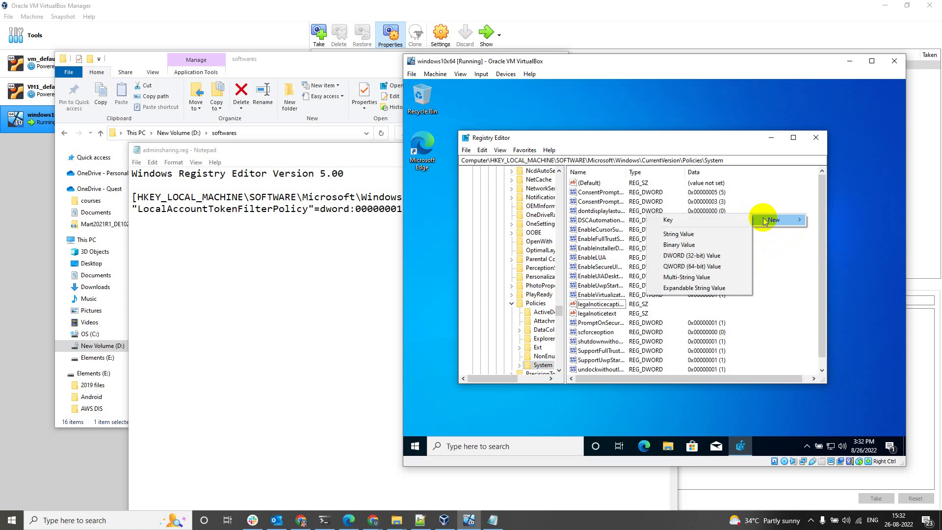
left_click(673, 256)
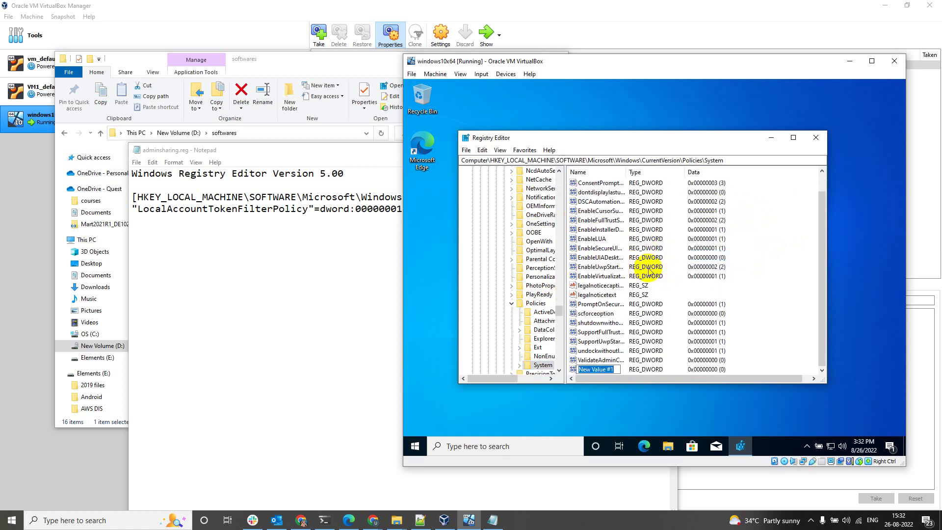
type("LocalAccountTokenFilterPolicy")
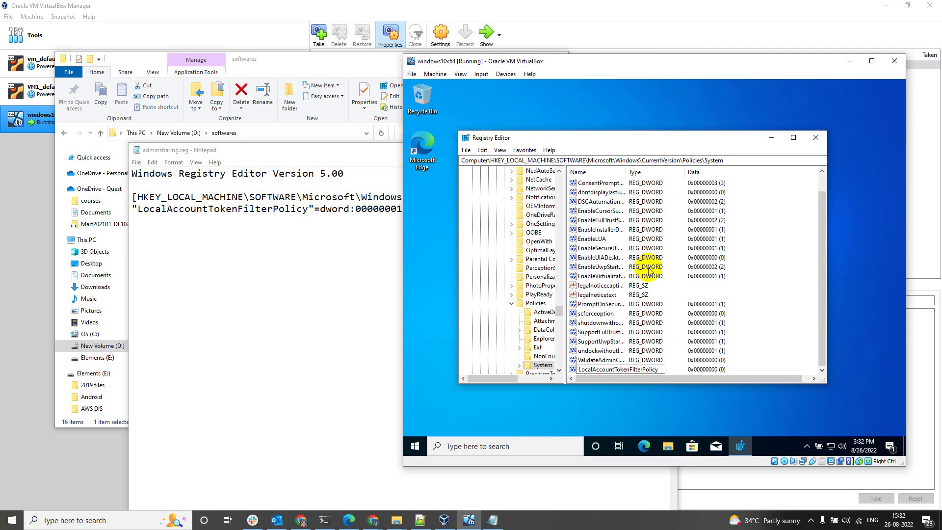
key("Return")
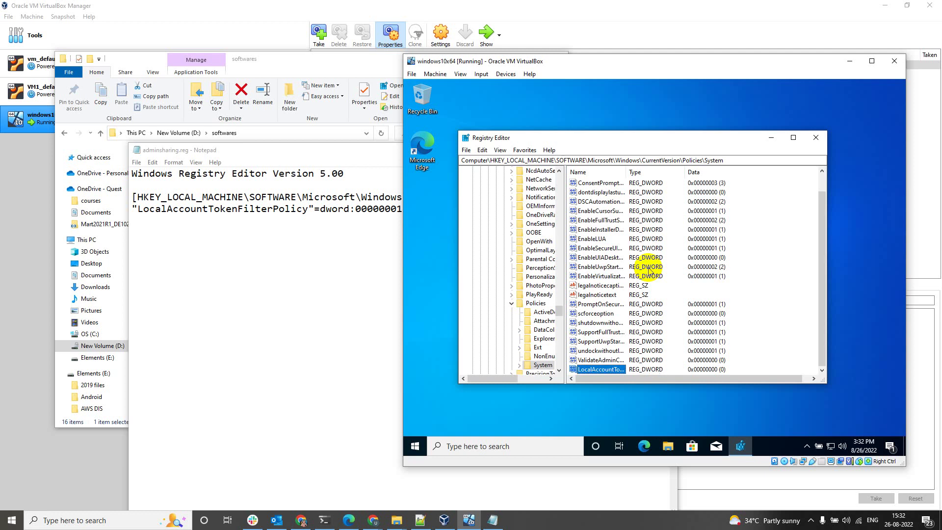
key("Return")
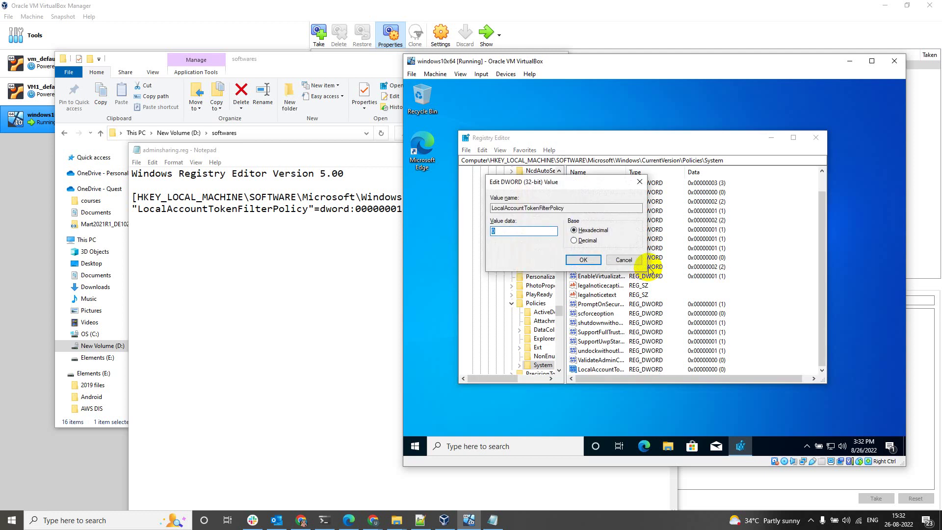
key("Return")
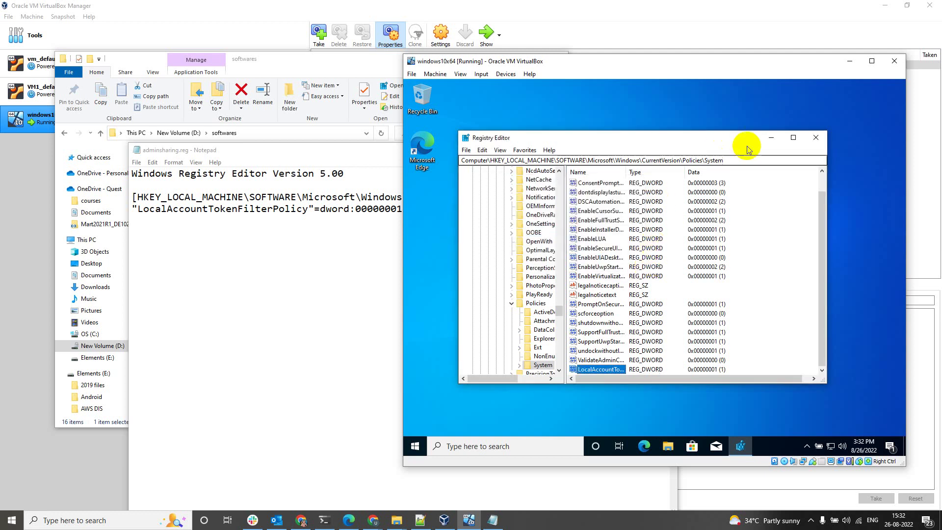
left_click(822, 133)
mouse_move(626, 63)
left_mouse_down()
mouse_move(683, 86)
mouse_move(616, 59)
left_mouse_up()
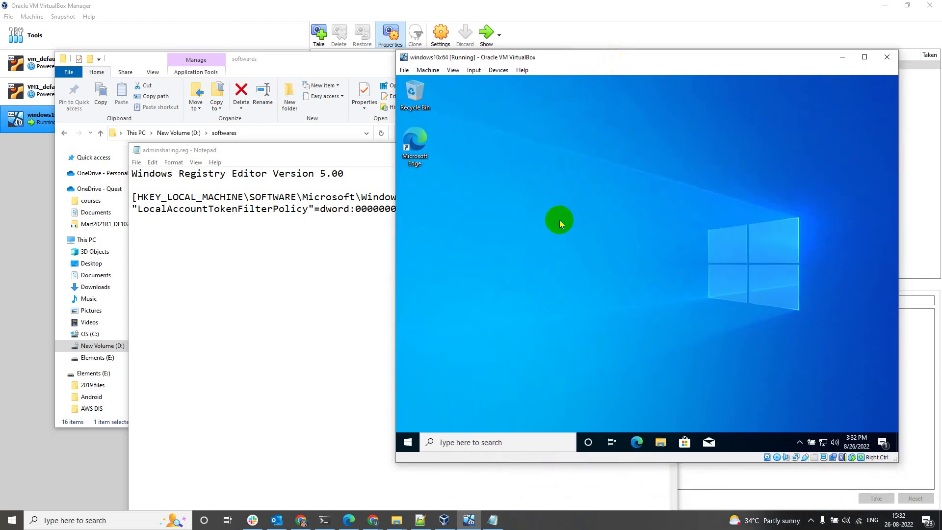
Open the Windows Defender Firewall control panel with firewall.cpl from the Run box
key("super+r")
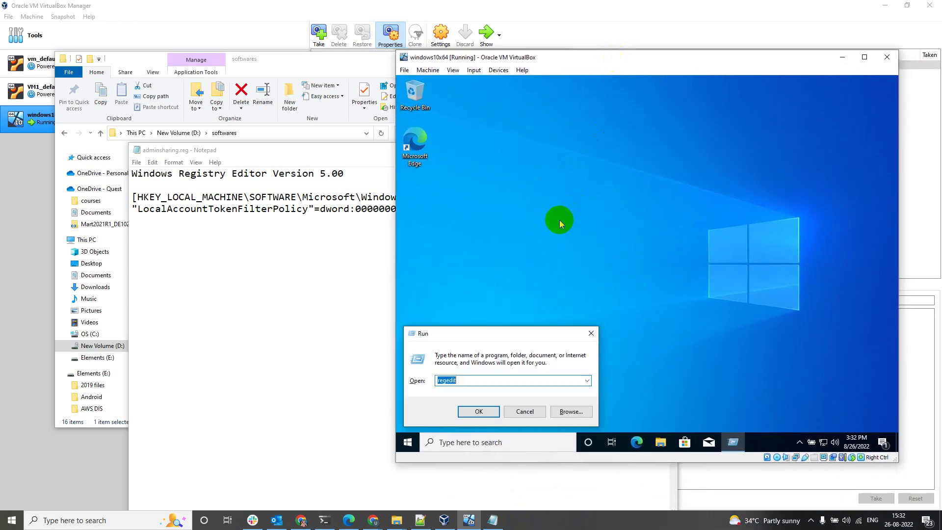
type("fire")
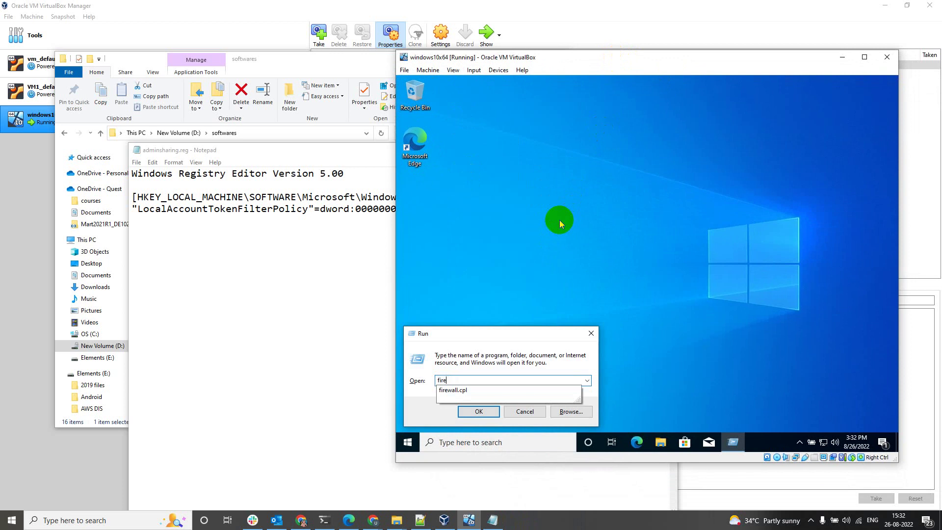
key("Down")
key("Return")
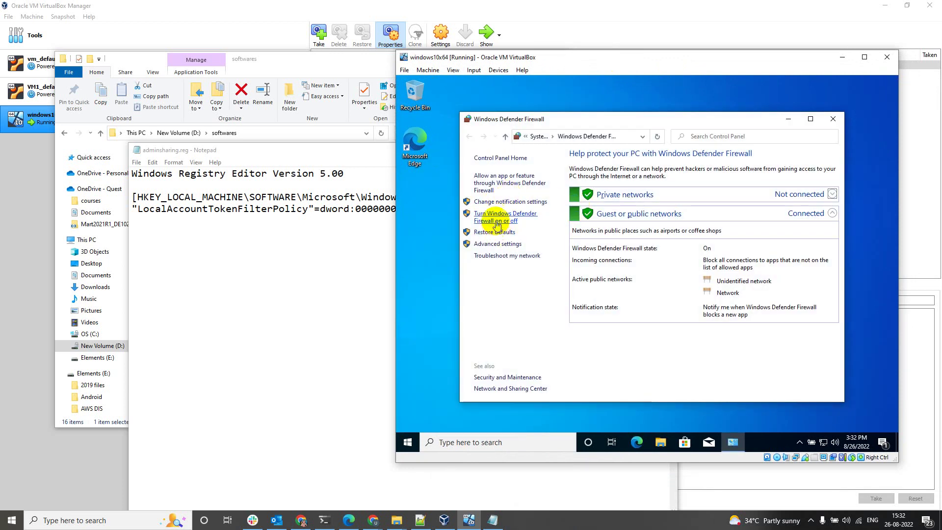
left_click(508, 185)
left_click(469, 136)
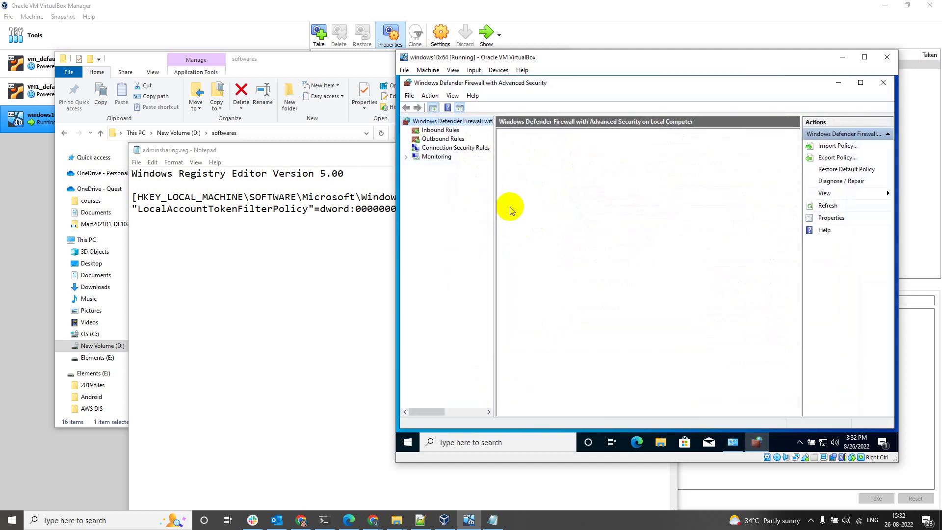
Enable all File and Printer Sharing inbound rules in Advanced settings, then close the firewall windows
left_click(440, 130)
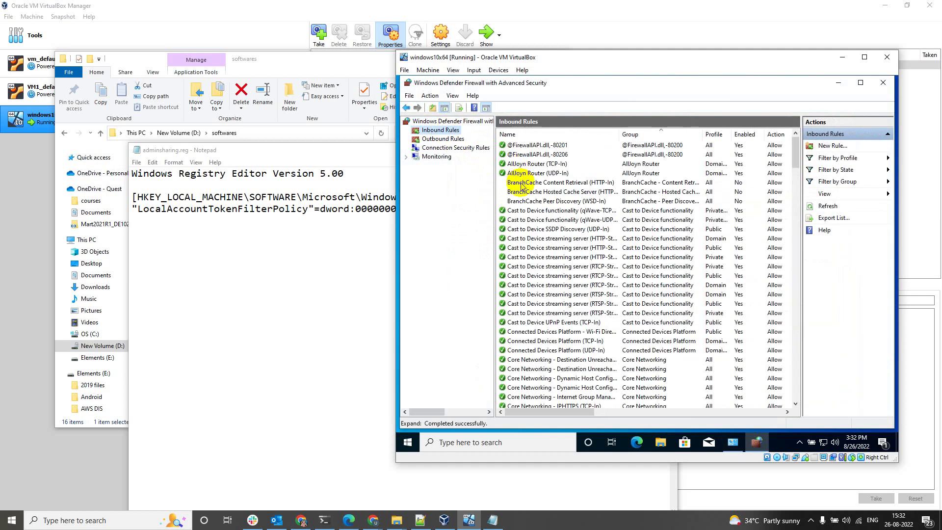
left_click(521, 184)
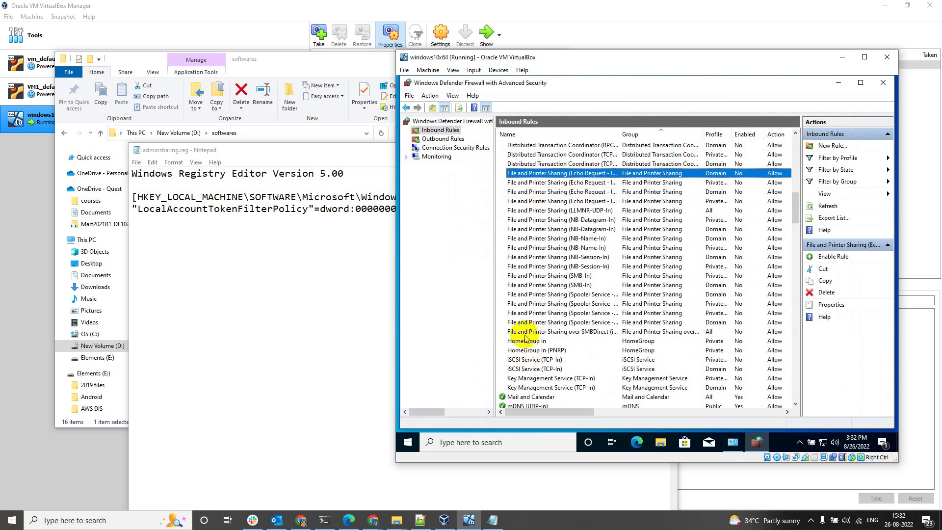
left_click(524, 331, "shift")
right_click(538, 264)
left_click(569, 269)
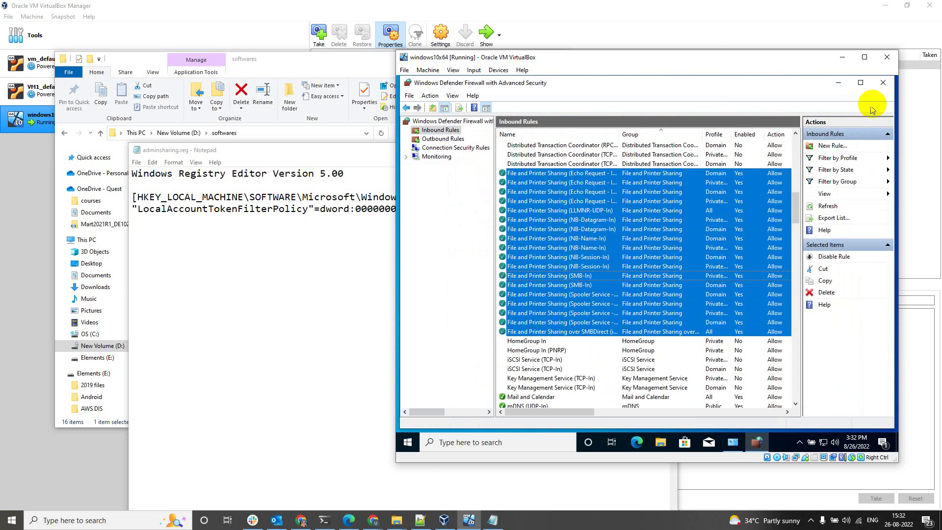
left_click(882, 83)
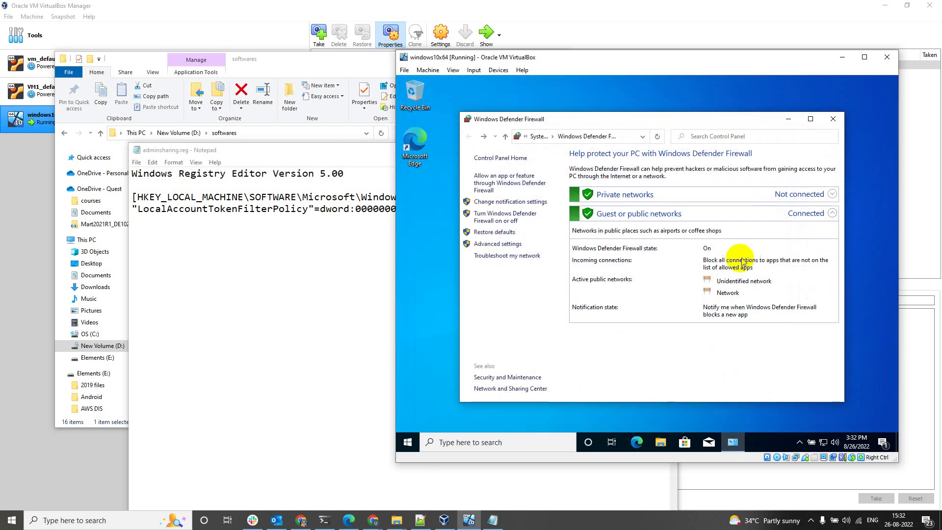
left_click(832, 119)
Open a command prompt in the VM and run ipconfig to list its IP addresses
key("super+r")
type("cmd")
key("Return")
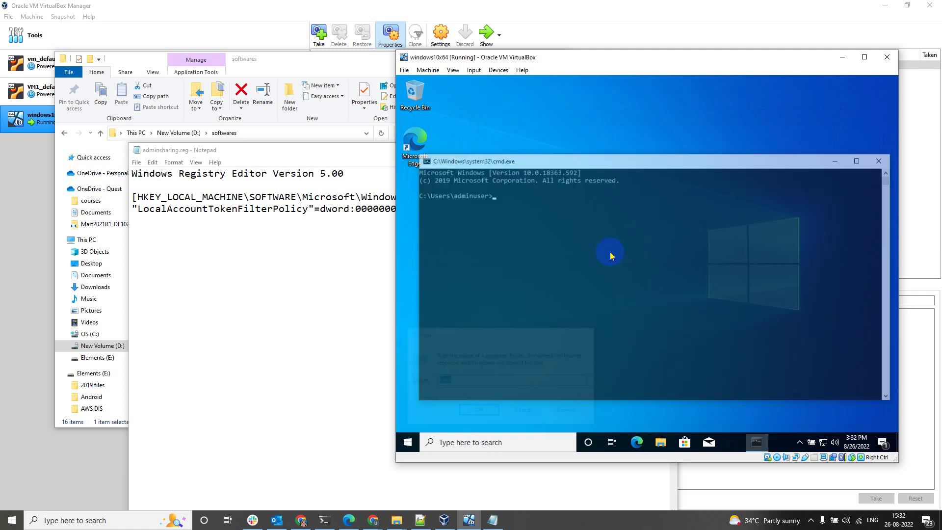
type("ipconfig")
key("Return")
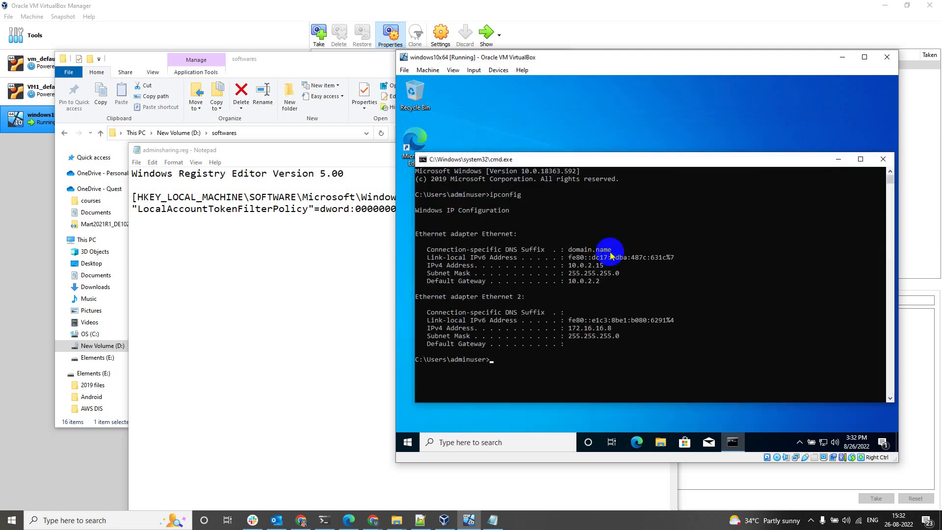
Copy the second adapter's IPv4 address, 172.16.16.8, from the ipconfig output
left_click_drag(577, 269, 605, 269)
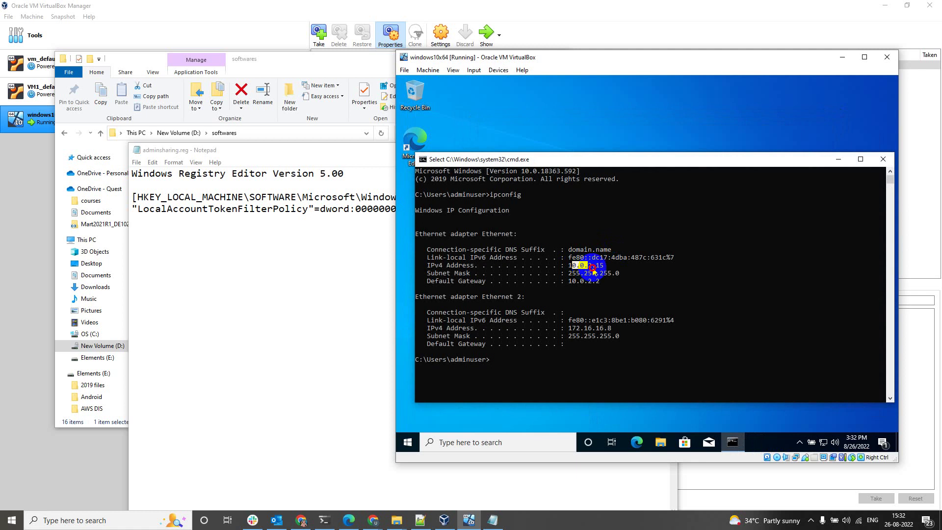
left_click_drag(572, 328, 608, 331)
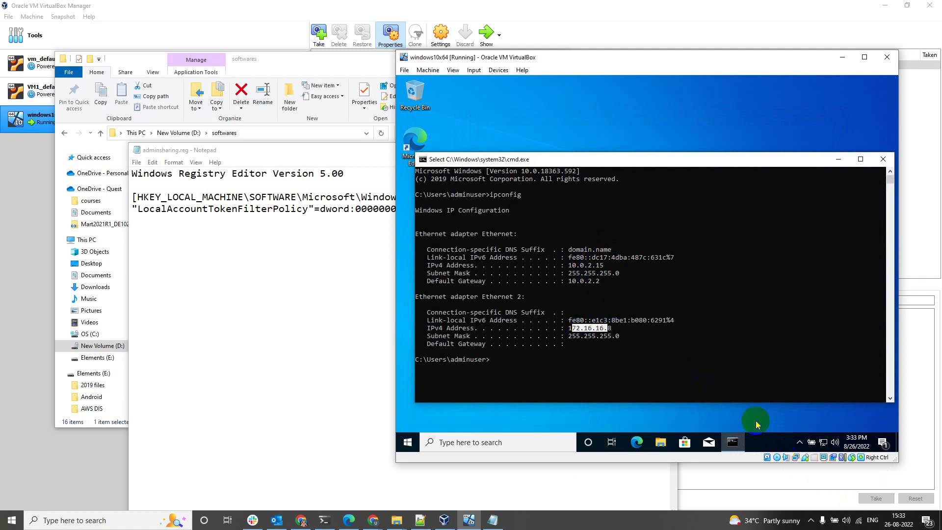
right_click(676, 382)
left_click(12, 522)
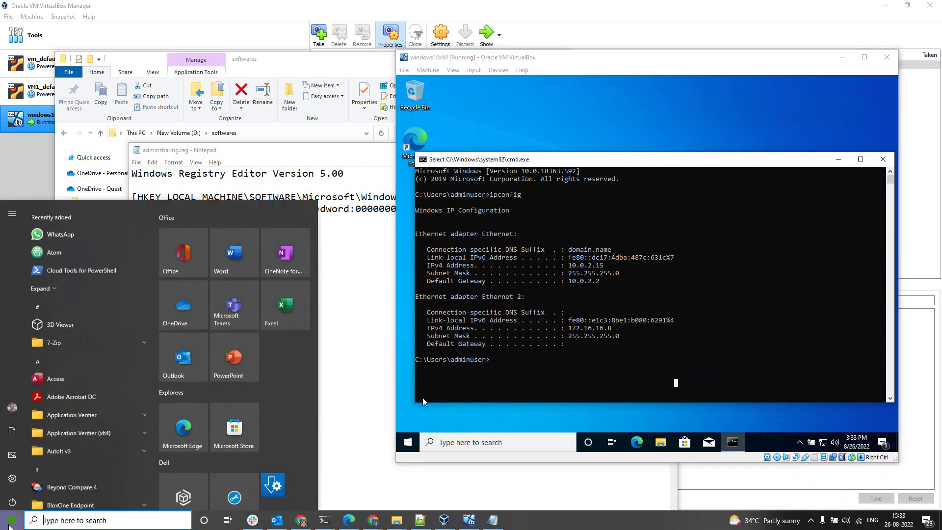
Enter the VM's admin share path \\172.16.16.8\c$ in the host's Run box
key("super+r")
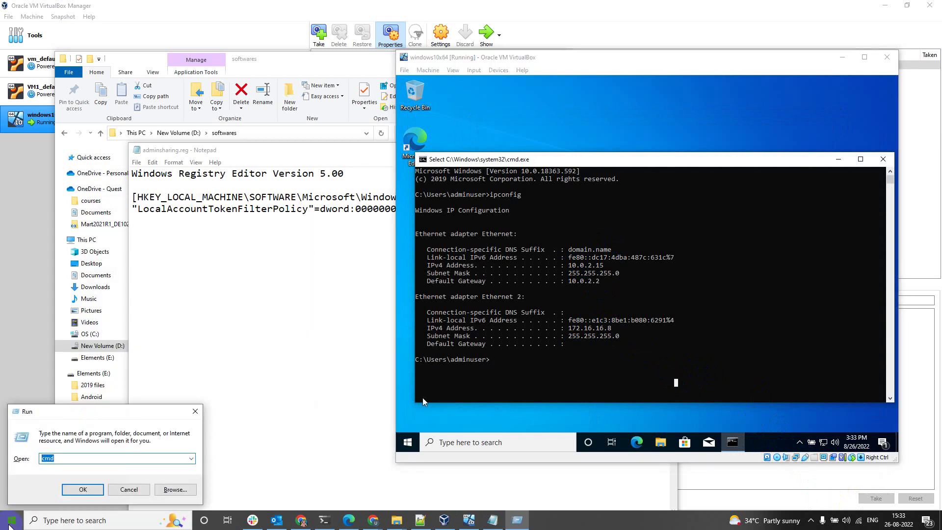
type("\\172.16.16.8\\c$")
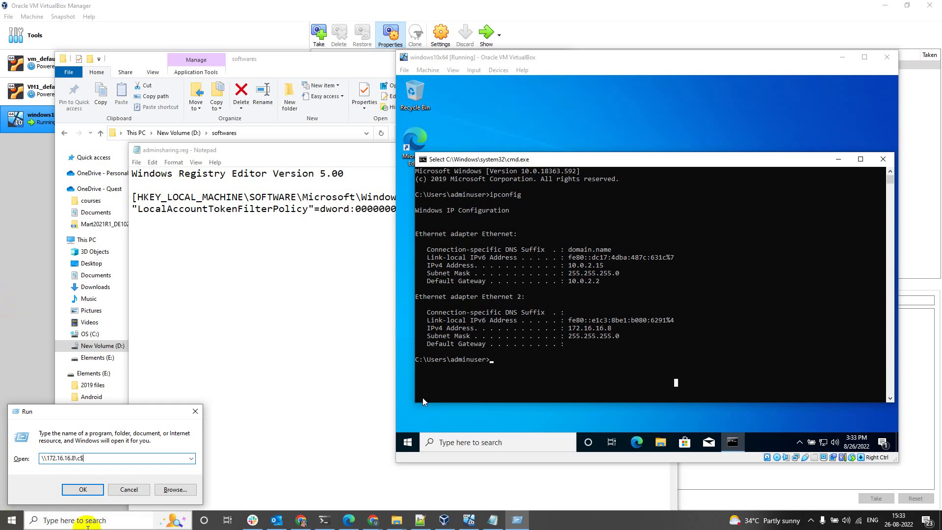
left_click(646, 525)
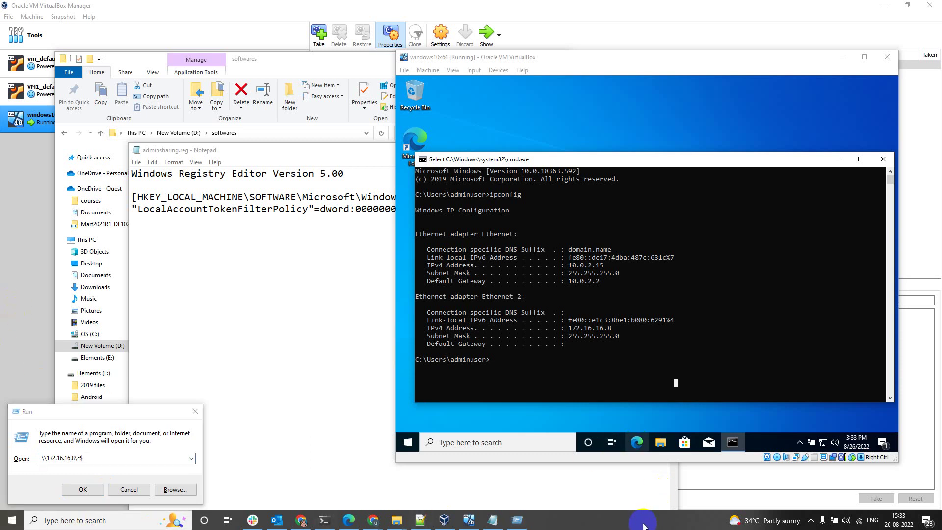
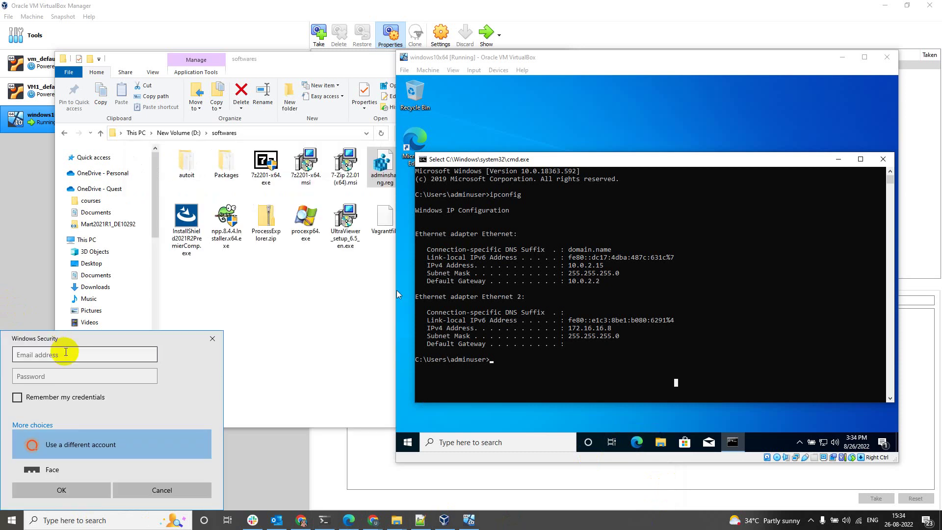
Sign in with the VM administrator's username and password to open \\172.16.16.8\c$
left_click(76, 352)
type("ad")
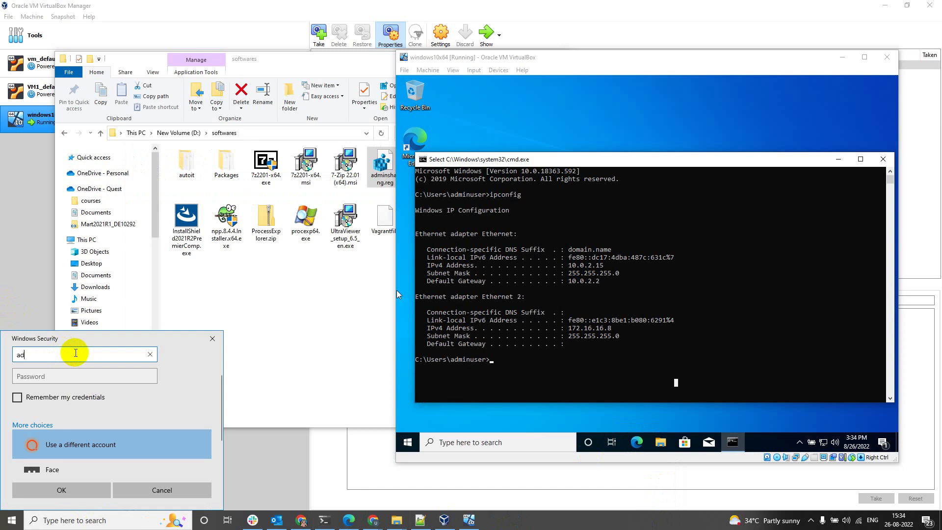
type("minuser")
key("Tab")
type("p")
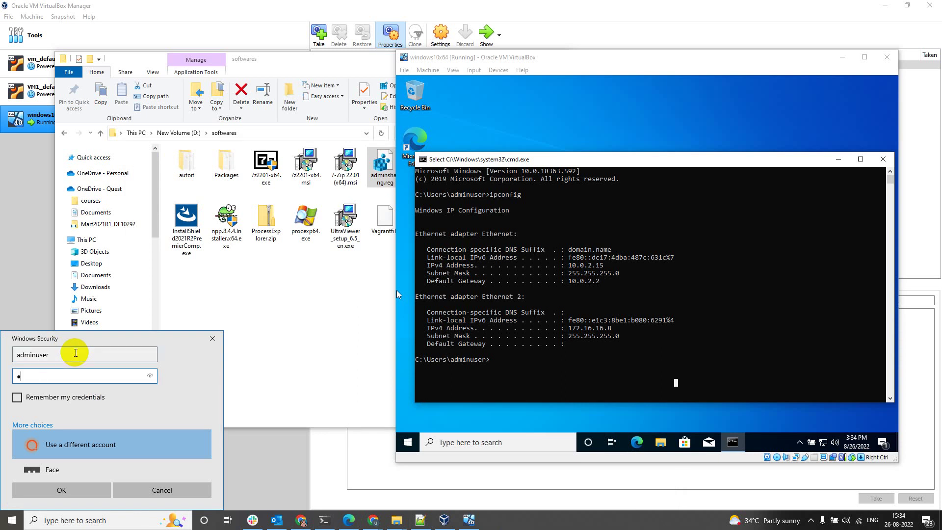
type("assword12")
left_click(69, 493)
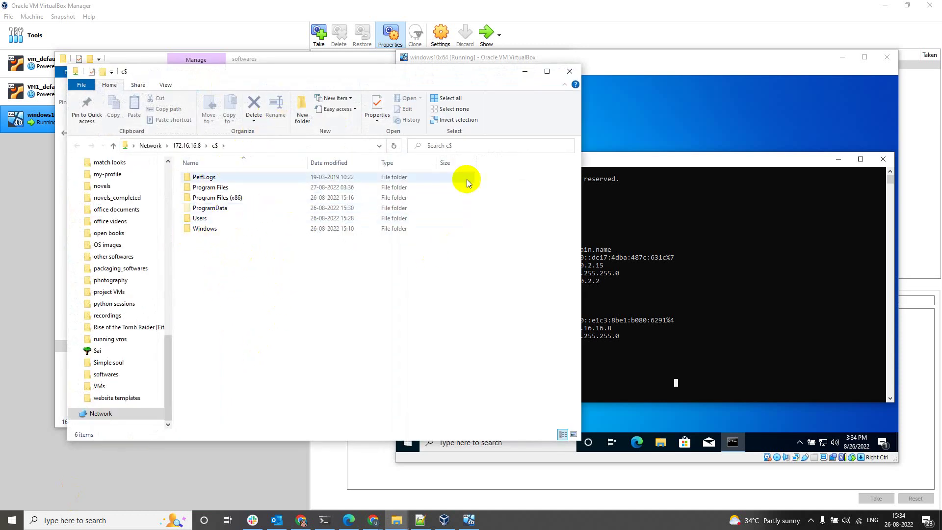
Close the VM's command prompt and browse the c$ share to Users > admin profile > Desktop
left_click(624, 130)
double_click(471, 160)
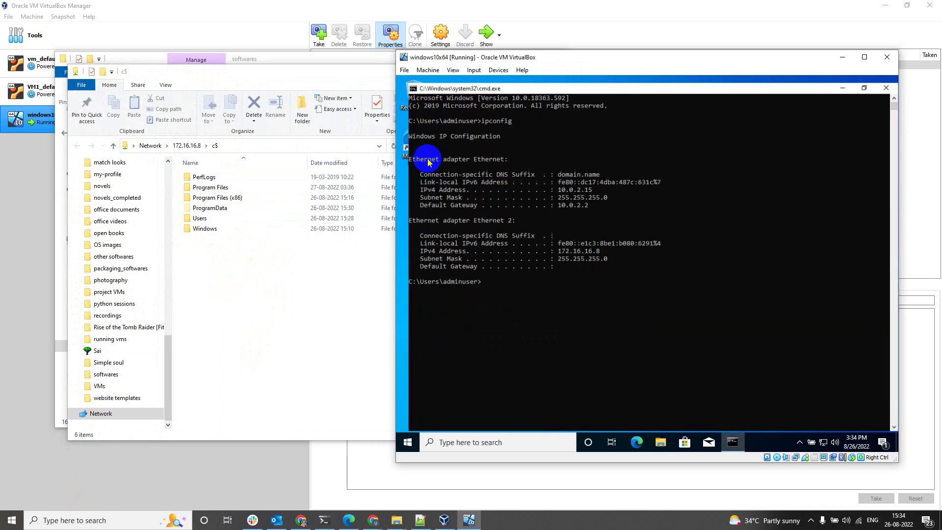
left_click(886, 81)
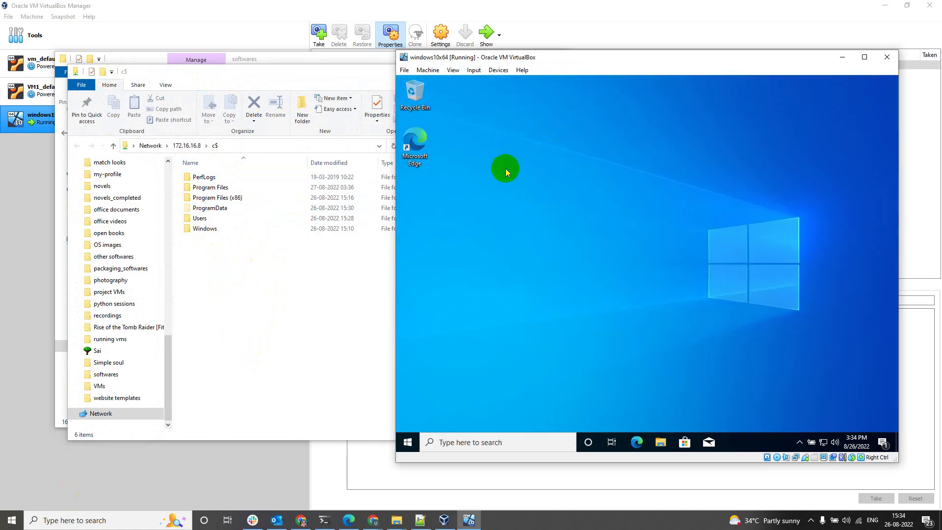
double_click(200, 215)
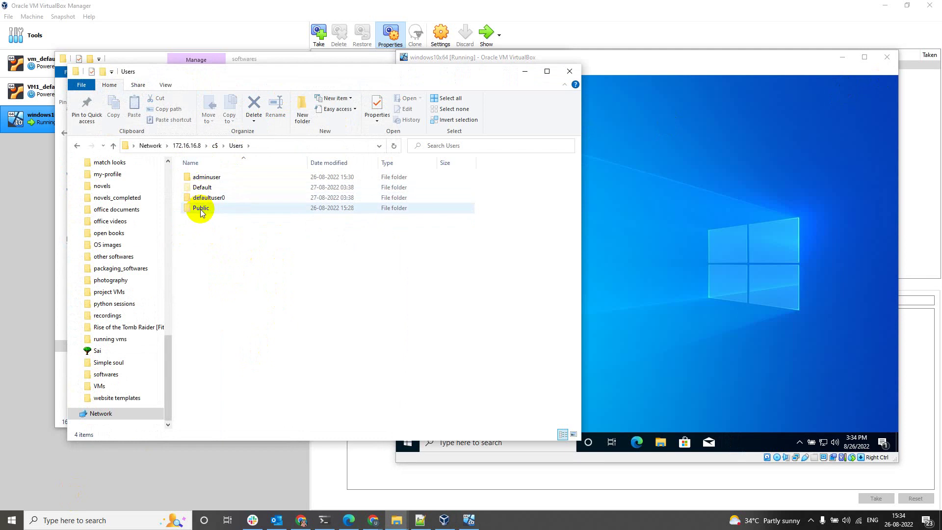
left_click(203, 179)
double_click(203, 180)
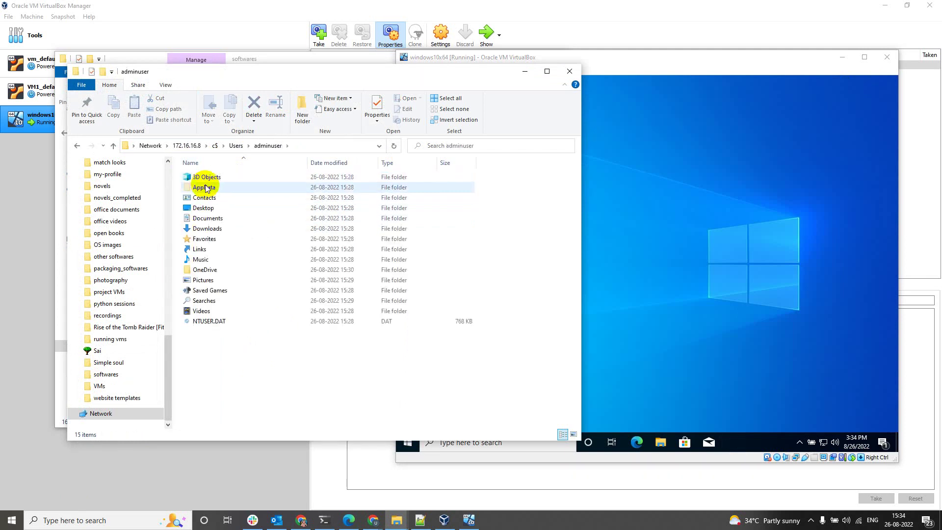
double_click(201, 206)
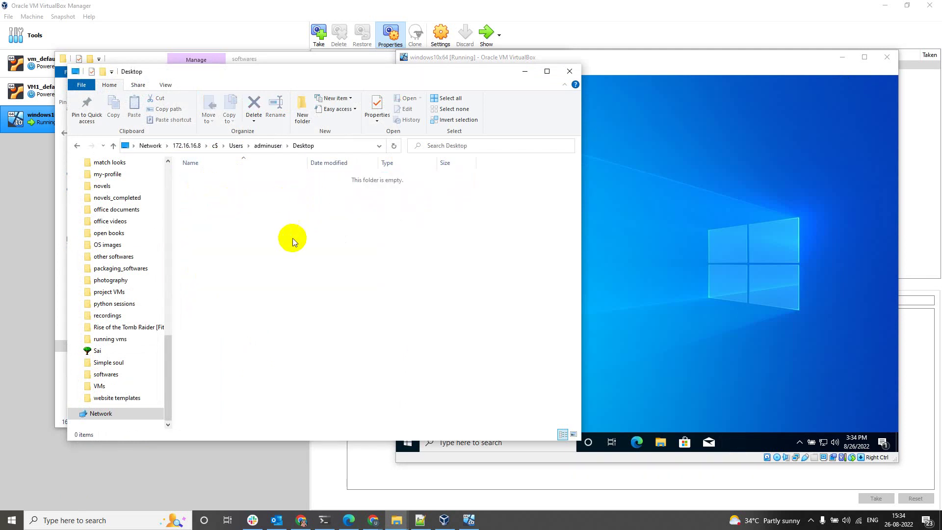
Create a new text document on the VM's desktop
right_click(696, 227)
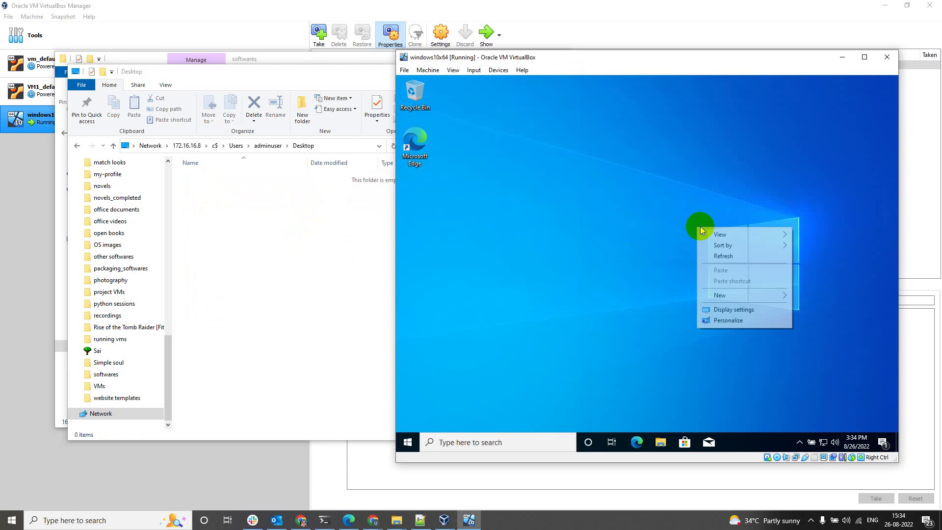
left_click(741, 297)
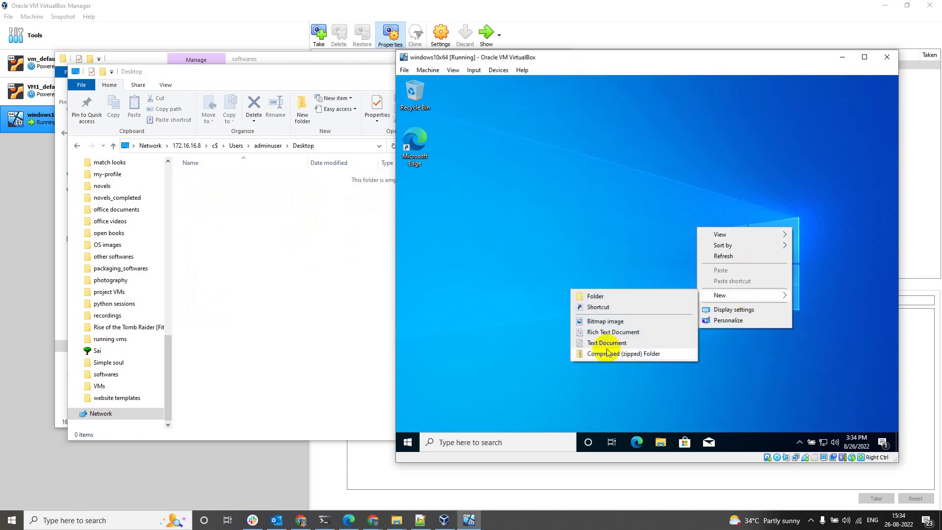
left_click(607, 343)
Delete New Text Document.txt through the share and confirm it vanished from the VM desktop
left_click(276, 318)
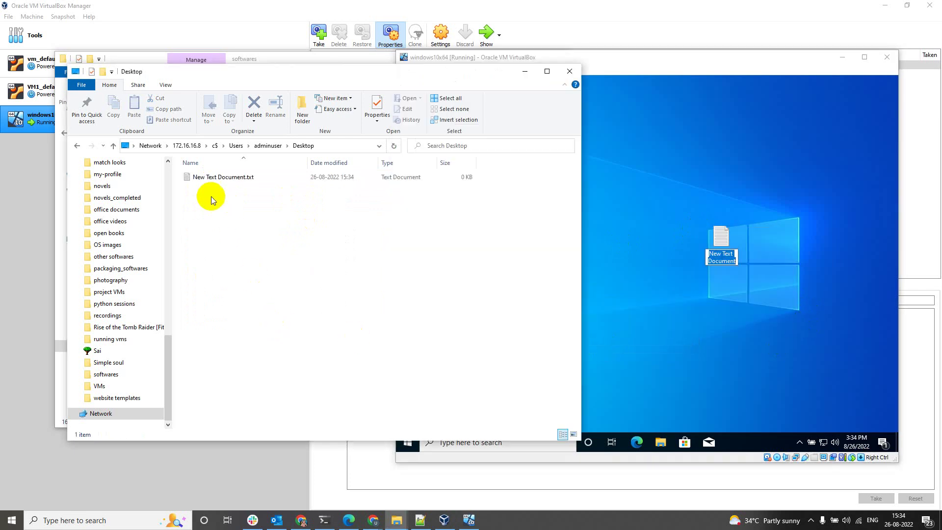
left_click(223, 177)
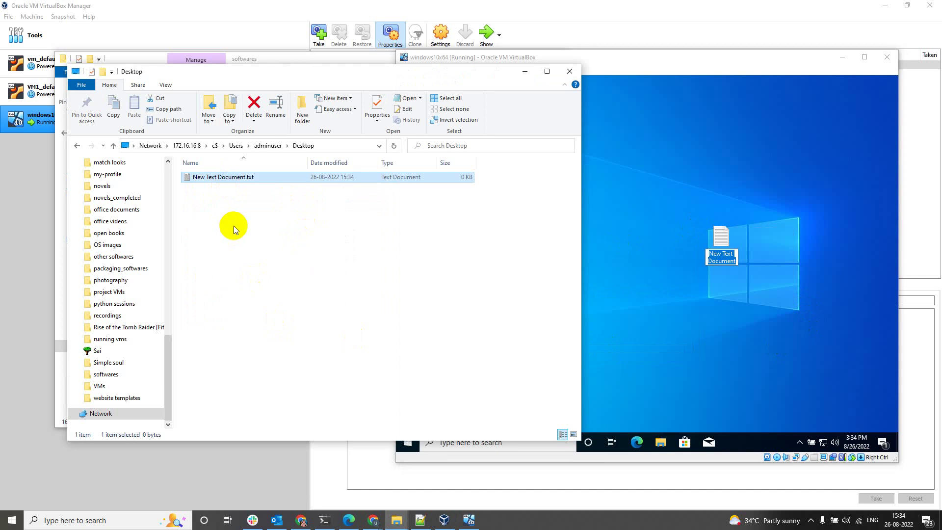
key("Delete")
key("Return")
left_click(662, 145)
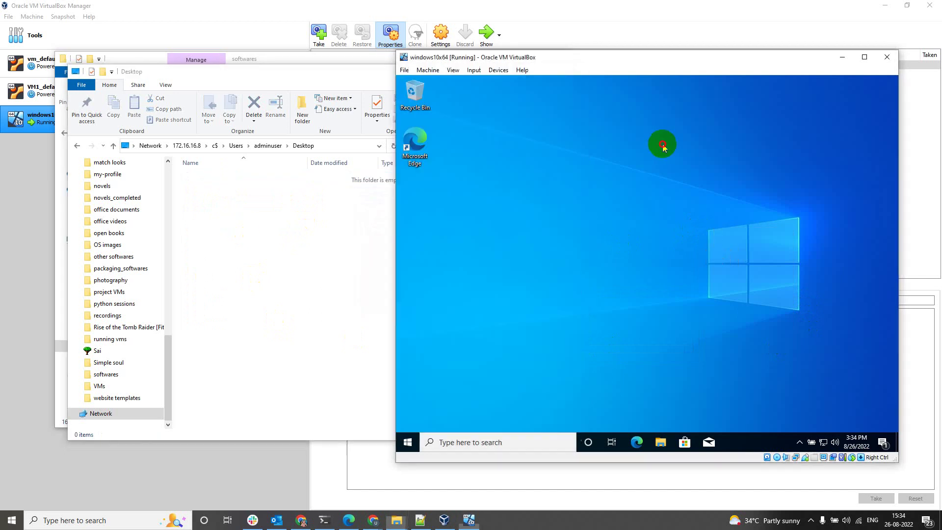
Clear the share's folder path and close that Explorer window
left_click(286, 273)
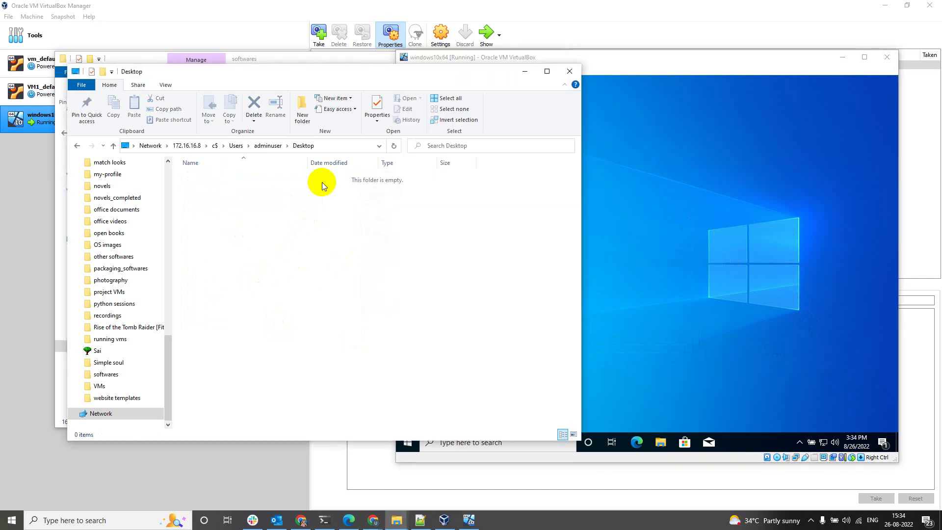
left_click(333, 146)
key("ctrl+c")
key("BackSpace")
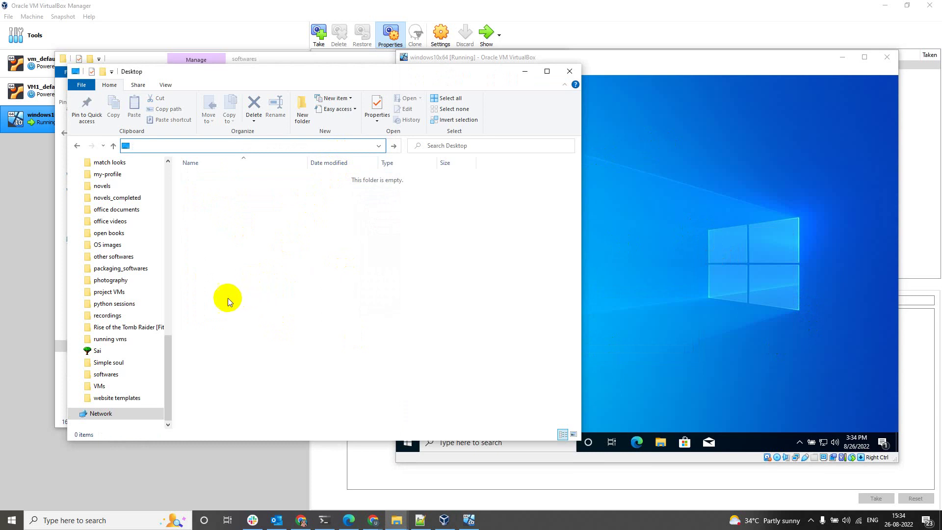
scroll(160, 356, "up", 1)
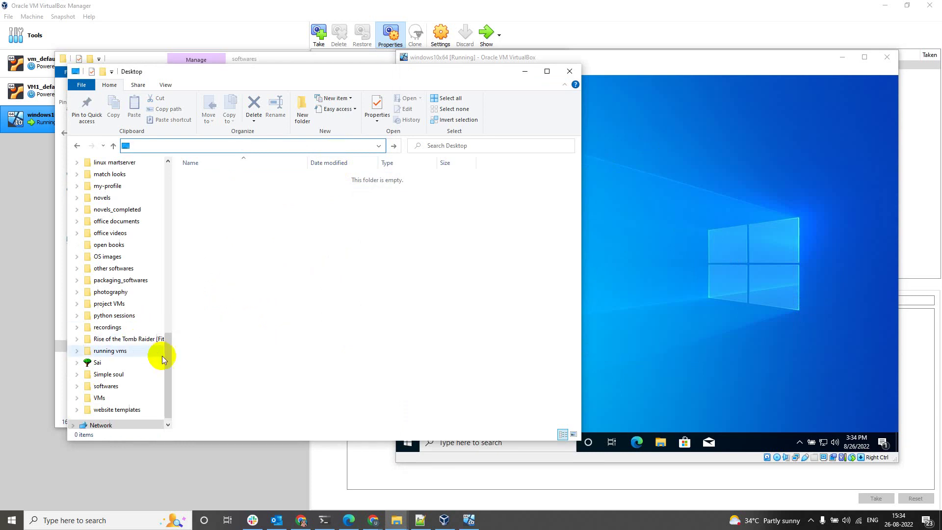
left_click(570, 73)
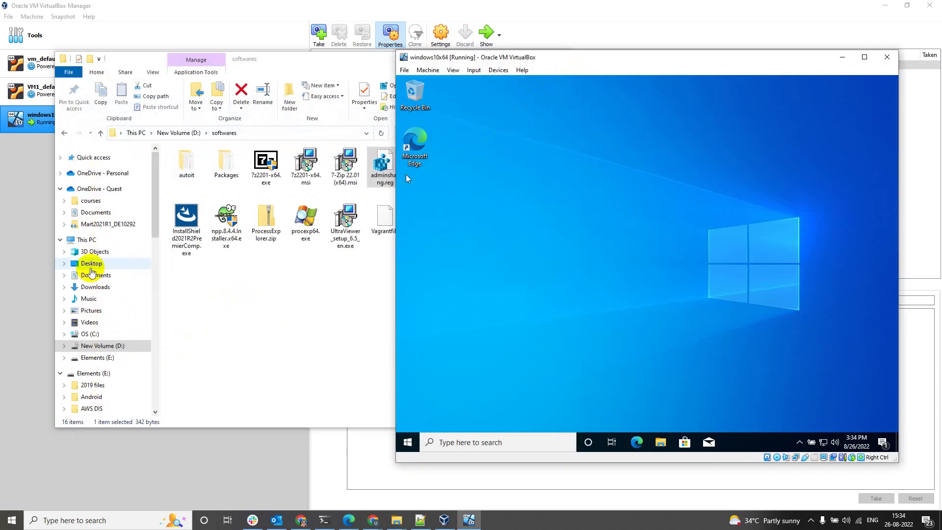
Create a host Desktop shortcut named Desktop pointing to the VM's \\172.16.16.8\c$ Desktop path, then close Explorer
left_click(91, 264)
right_click(507, 246)
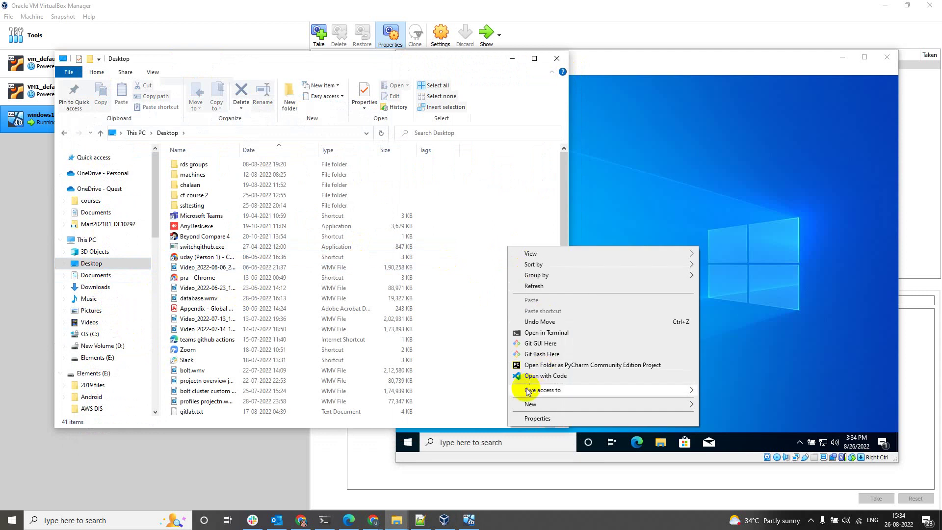
mouse_move(614, 404)
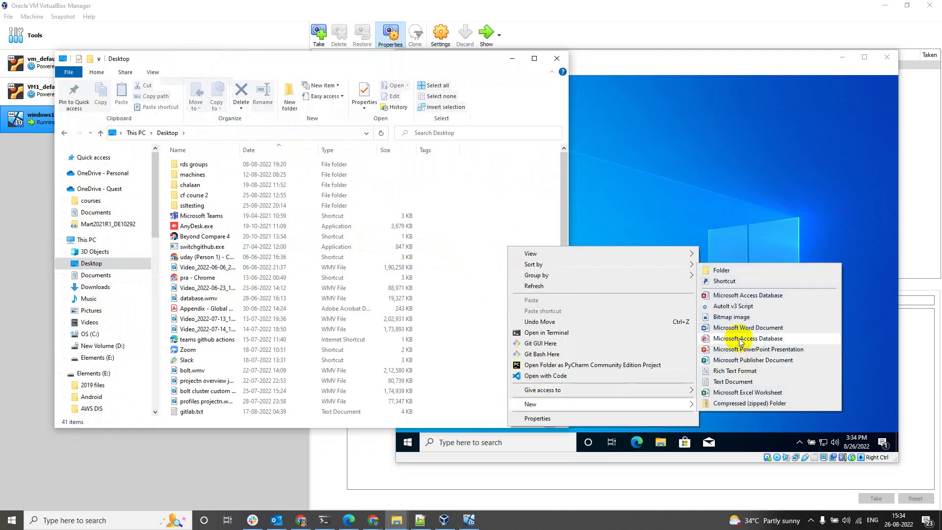
left_click(725, 280)
key("ctrl+v")
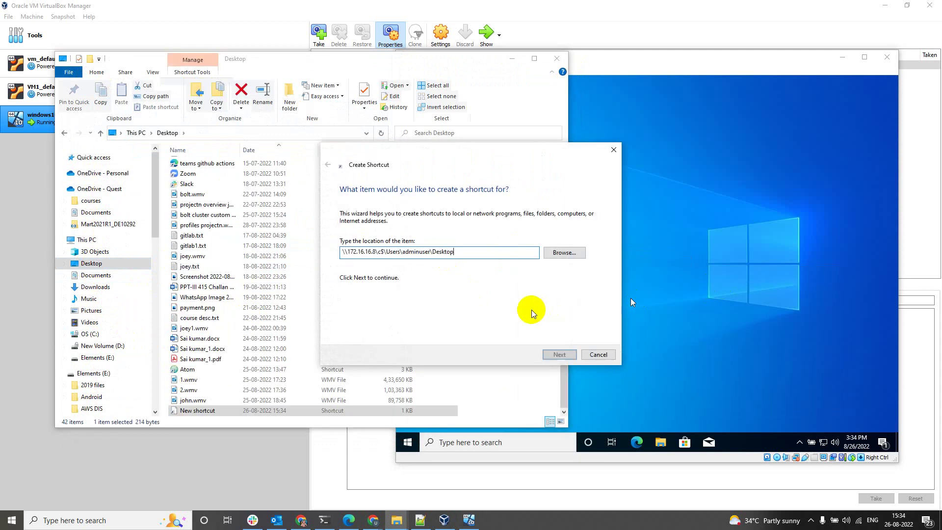
left_click(559, 354)
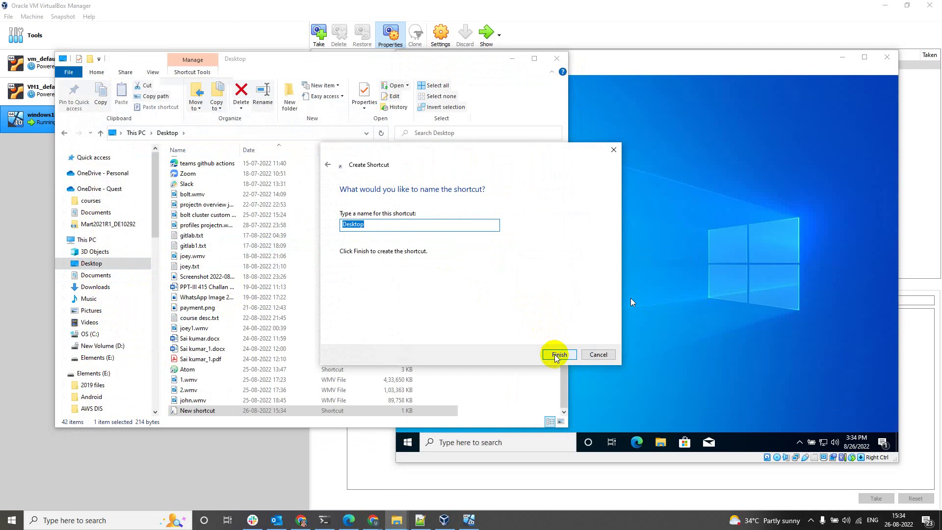
left_click(558, 355)
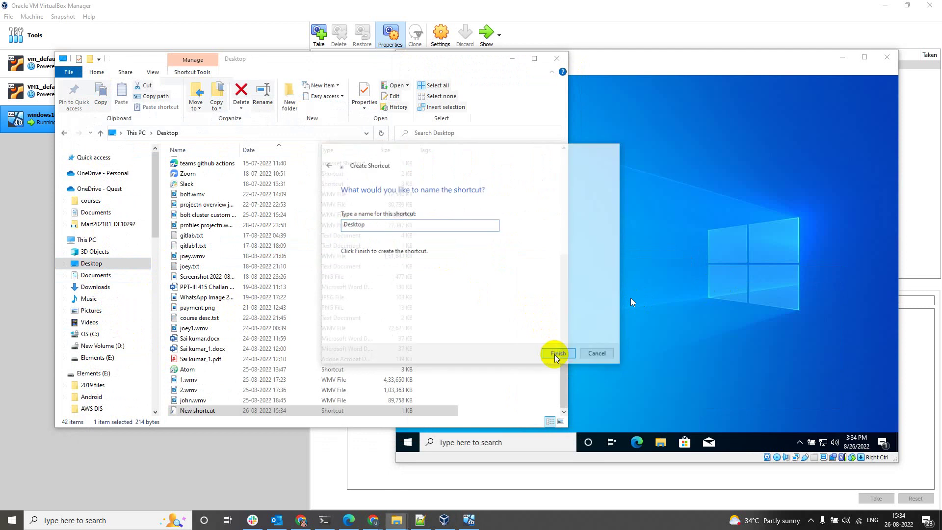
left_click(556, 59)
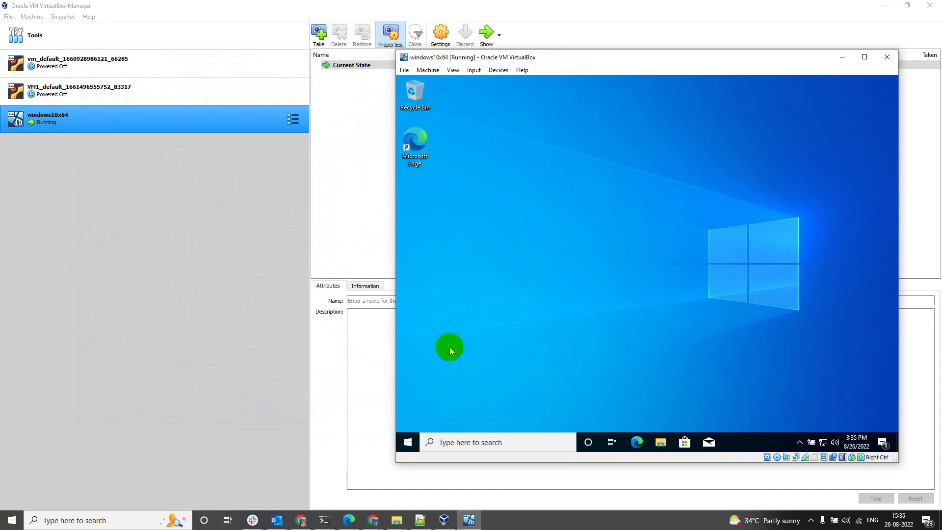
Look through the guest's Start power options and the VM window's Machine menu without acting
left_click(410, 443)
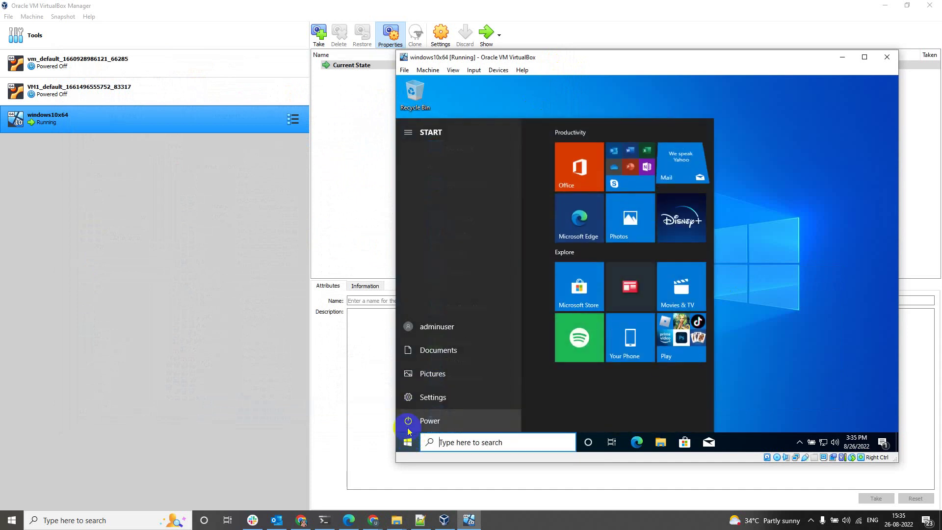
left_click(408, 422)
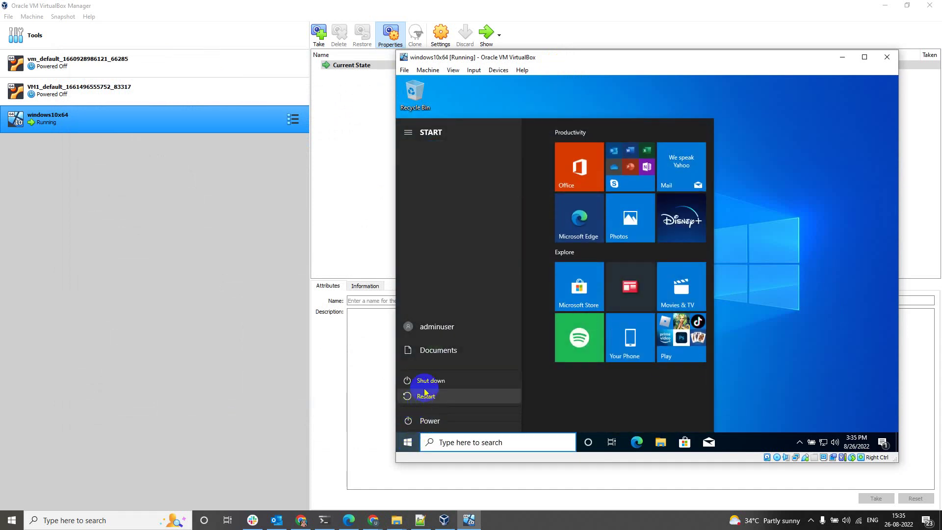
left_click(789, 323)
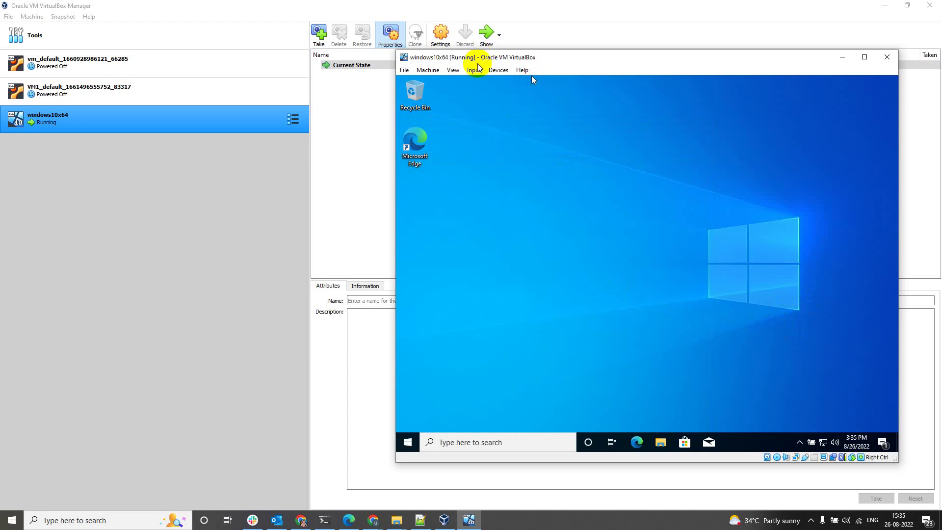
left_click(419, 71)
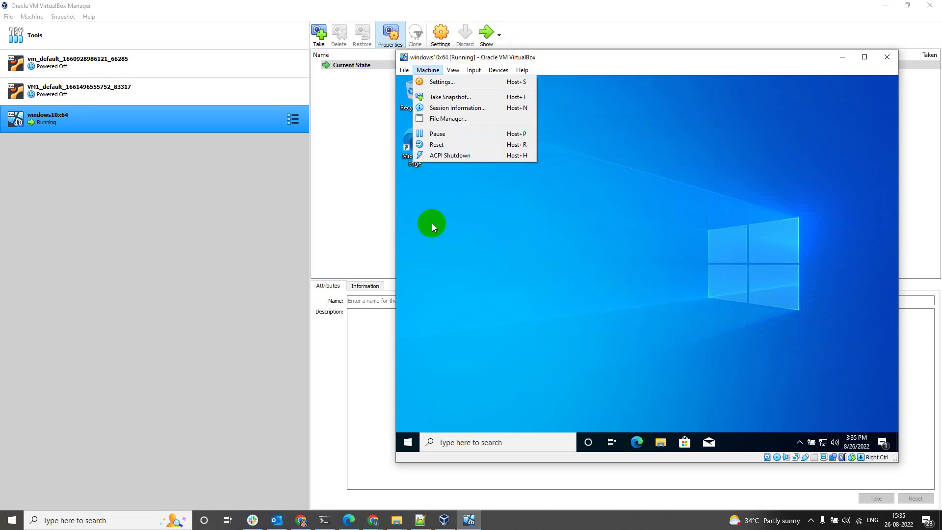
left_click(573, 266)
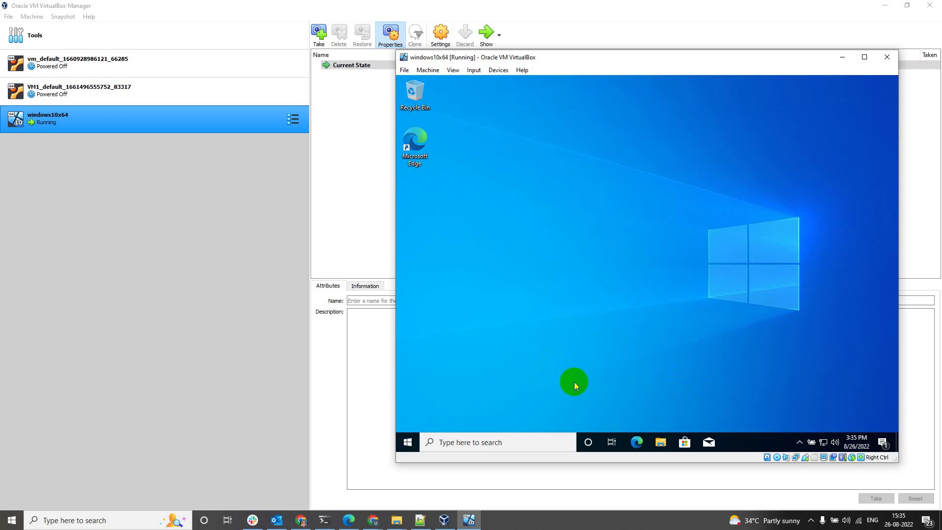
Shut down the Windows 10 guest from Start > Power > Shut down
left_click(417, 444)
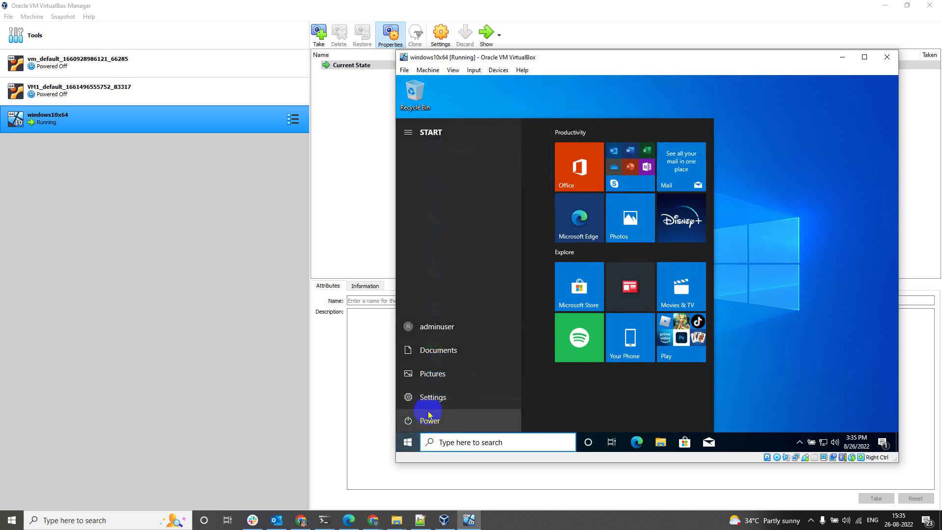
left_click(424, 419)
left_click(444, 384)
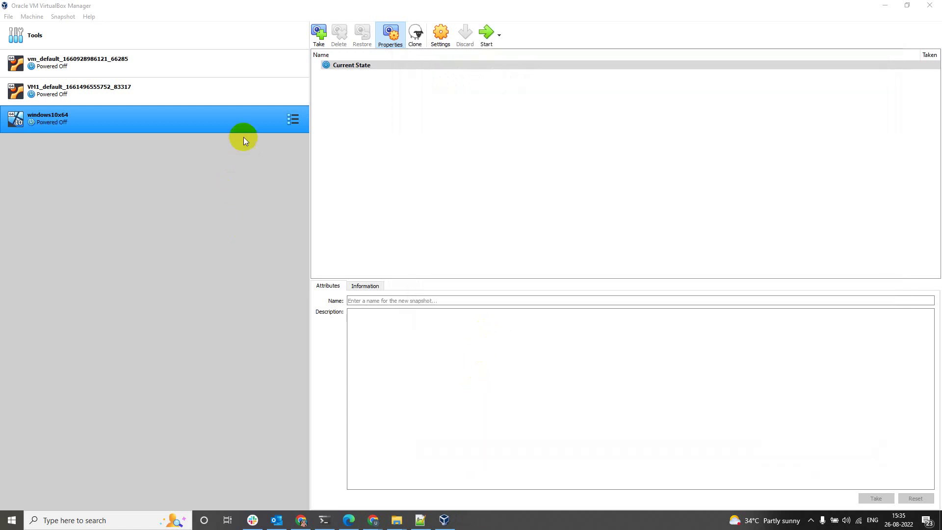
Glance at the windows10x64 settings unchanged, then switch its details view to Snapshots
right_click(244, 128)
left_click(260, 136)
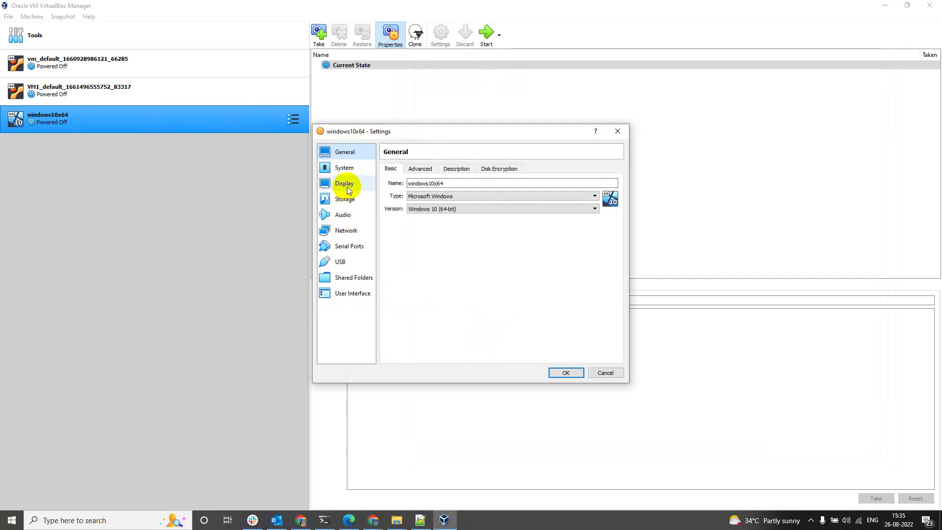
left_click(616, 133)
left_click(293, 118)
left_click(341, 138)
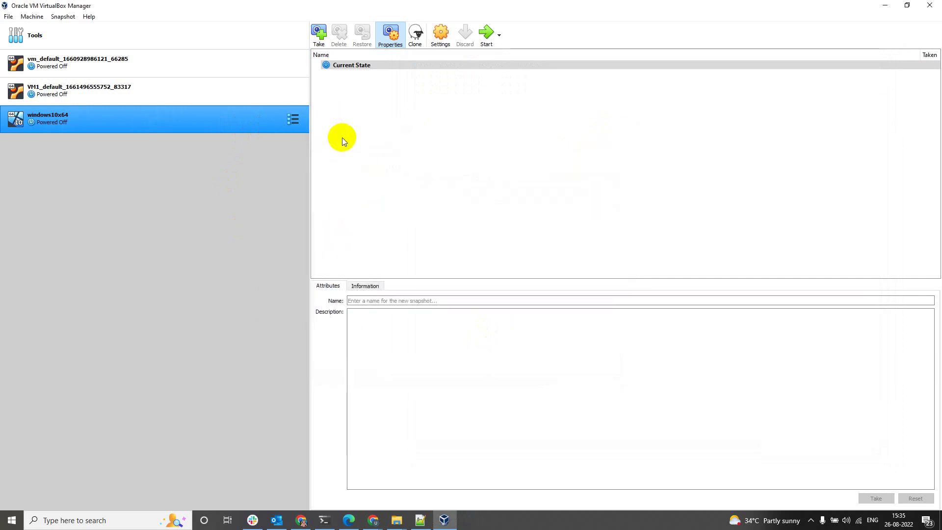
Take a snapshot named 'clean machine' and start its description with the login username
left_click(319, 33)
triple_click(392, 202)
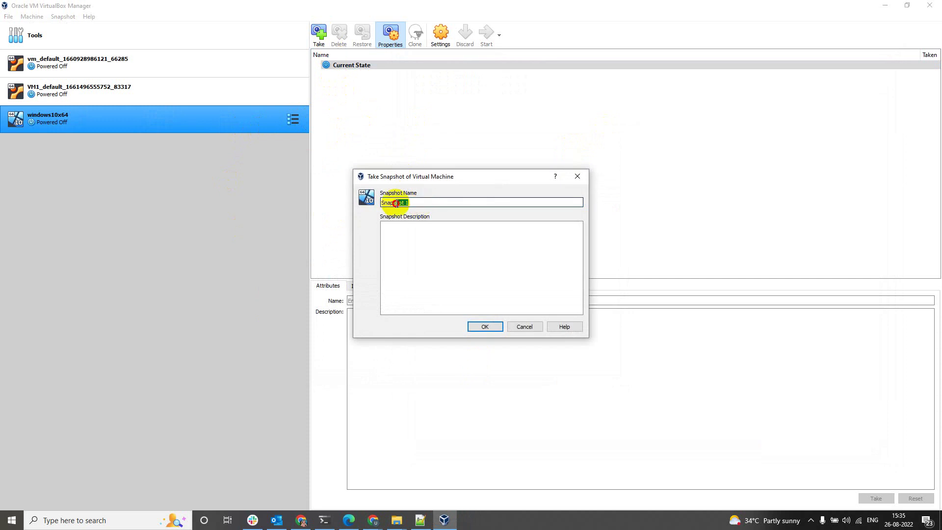
key("BackSpace")
type("clean machine,")
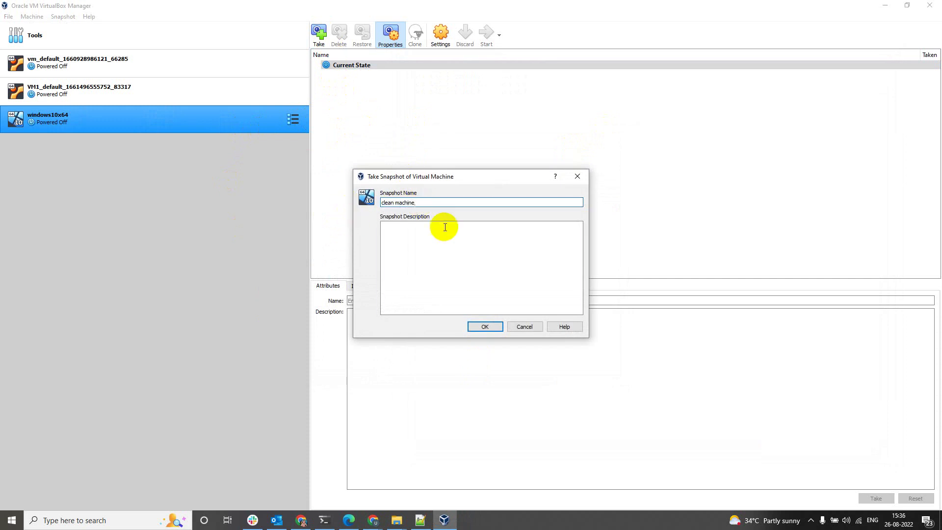
left_click(450, 227)
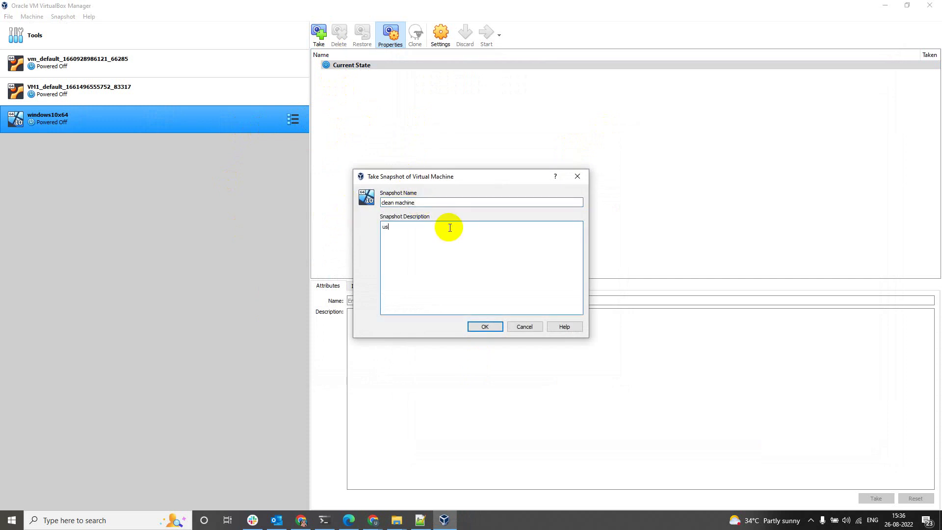
type("username: adminuser")
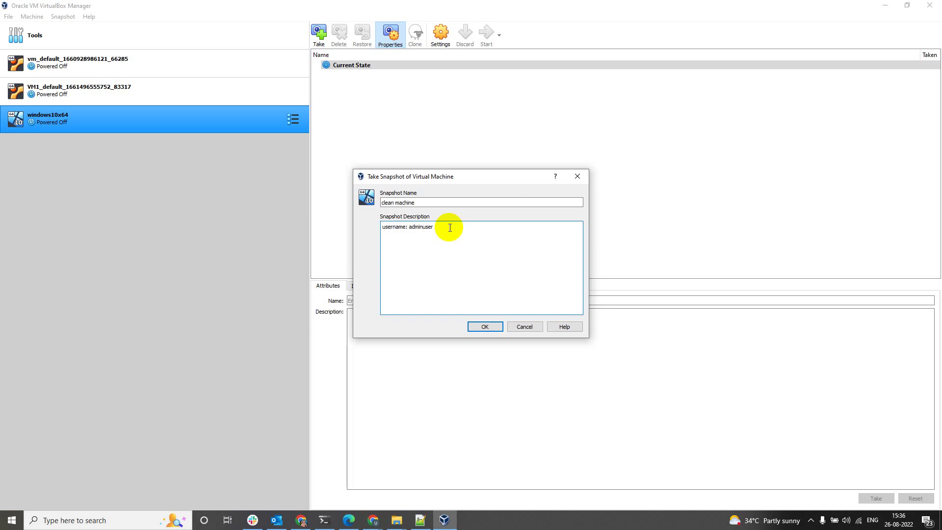